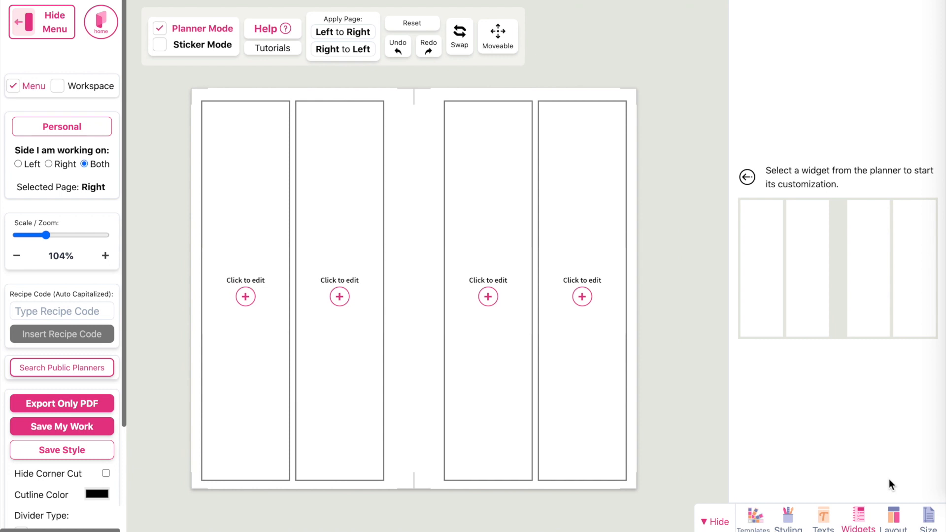
# - Apply a four-box layout with two short upper boxes to the right page and put Breakfast, Lunch and Dinner boxes in its upper-right box
pyautogui.click(897, 524)
pyautogui.click(819, 75)
pyautogui.click(819, 331)
pyautogui.click(582, 153)
pyautogui.scroll(-10, 870, 362)
pyautogui.click(870, 363)
# - Insert the Daily Schedule + Sticker widget in the right page's lower-left box and set it to 16 rows
pyautogui.click(488, 345)
pyautogui.click(757, 351)
pyautogui.click(868, 275)
pyautogui.click(908, 15)
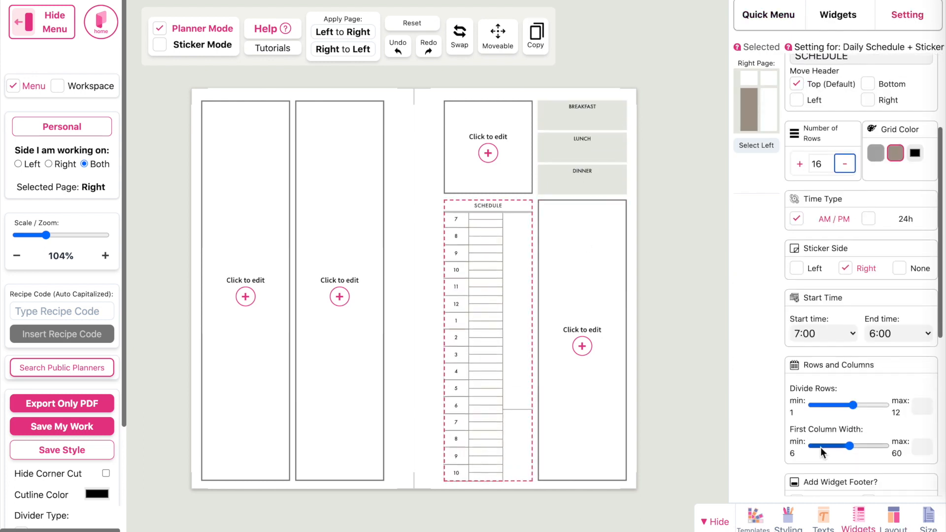
# - Insert the To Do List widget in the right page's lower-right box
pyautogui.click(582, 346)
pyautogui.click(756, 343)
pyautogui.click(866, 190)
# - Apply a pink color style to the planner and set the writing font to Alata
pyautogui.click(789, 520)
pyautogui.click(919, 182)
pyautogui.click(836, 88)
pyautogui.click(824, 520)
pyautogui.click(866, 14)
pyautogui.click(866, 130)
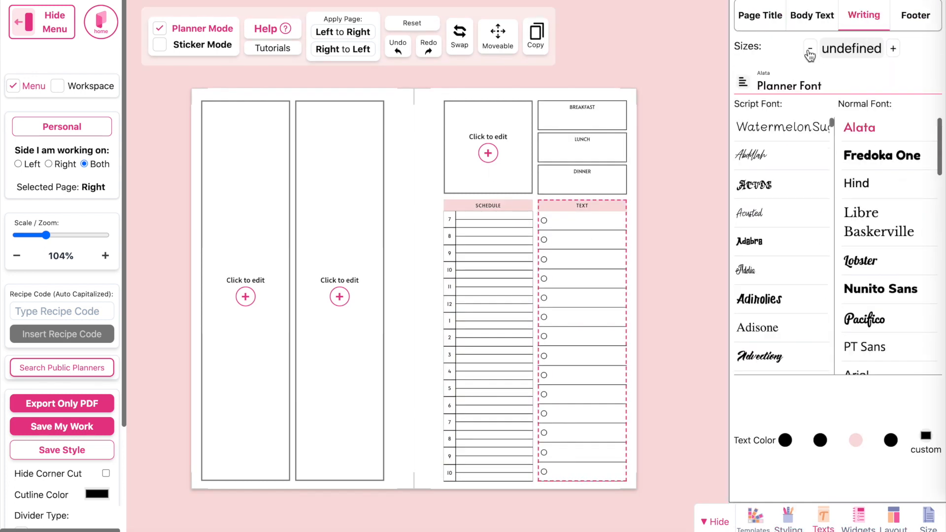
# - Copy the right page's layout and widgets onto the left page
pyautogui.click(343, 49)
pyautogui.click(557, 205)
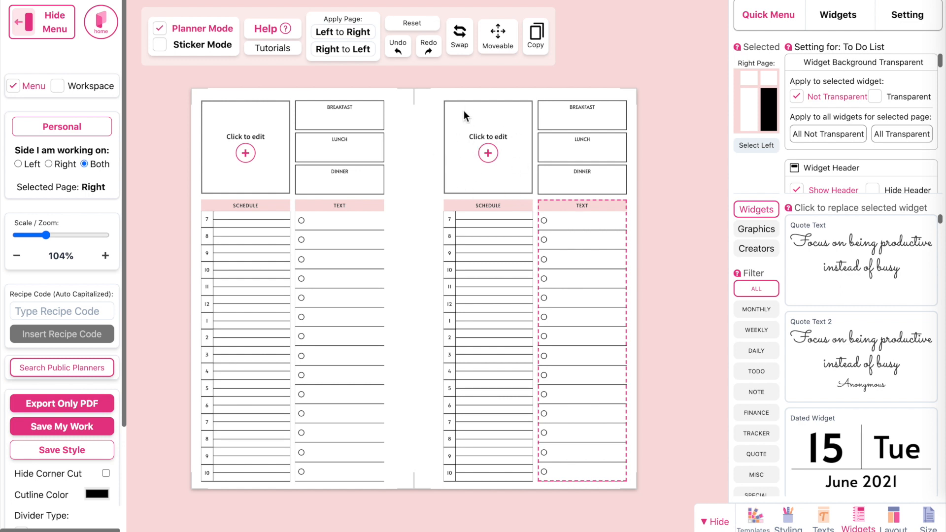
# - Insert the Dated Widget in the empty upper-left box of the right page
pyautogui.click(492, 143)
pyautogui.click(846, 22)
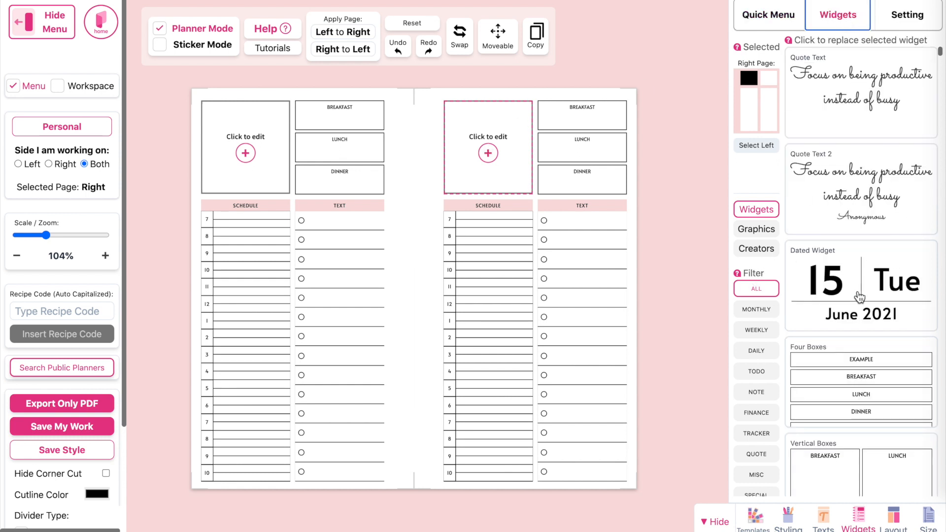
pyautogui.scroll(-1, 860, 298)
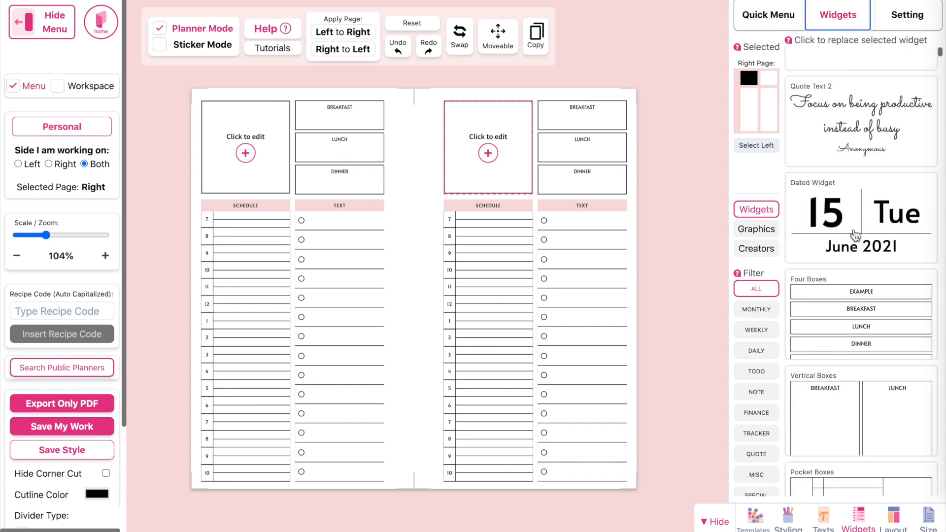
pyautogui.click(869, 239)
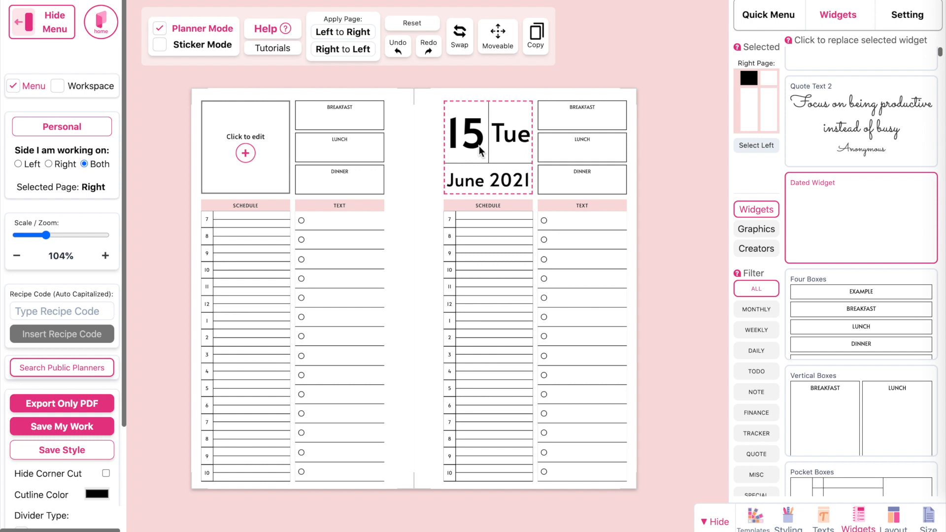
# - Open the dated widget's settings, move them clear of the right page, and set the date to Wednesday, June 9, 2021
pyautogui.click(481, 151)
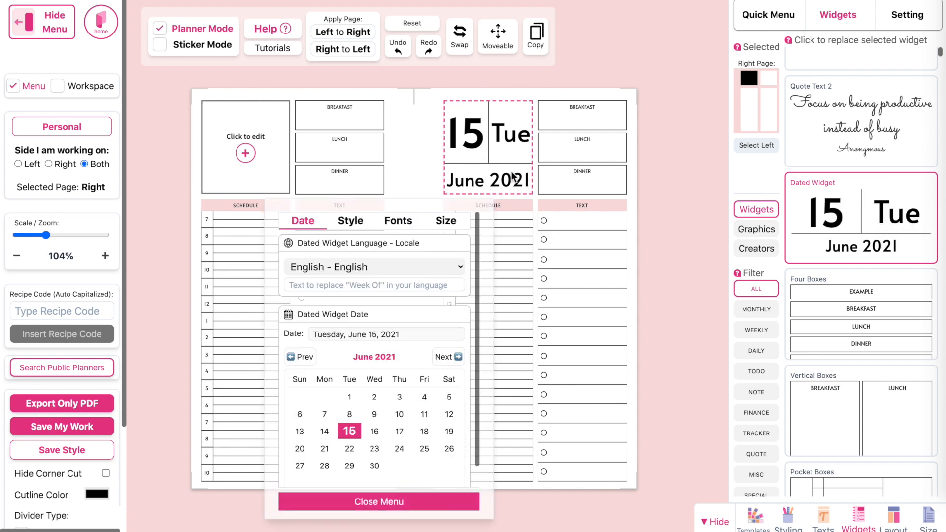
pyautogui.moveTo(477, 211); pyautogui.dragTo(408, 117)
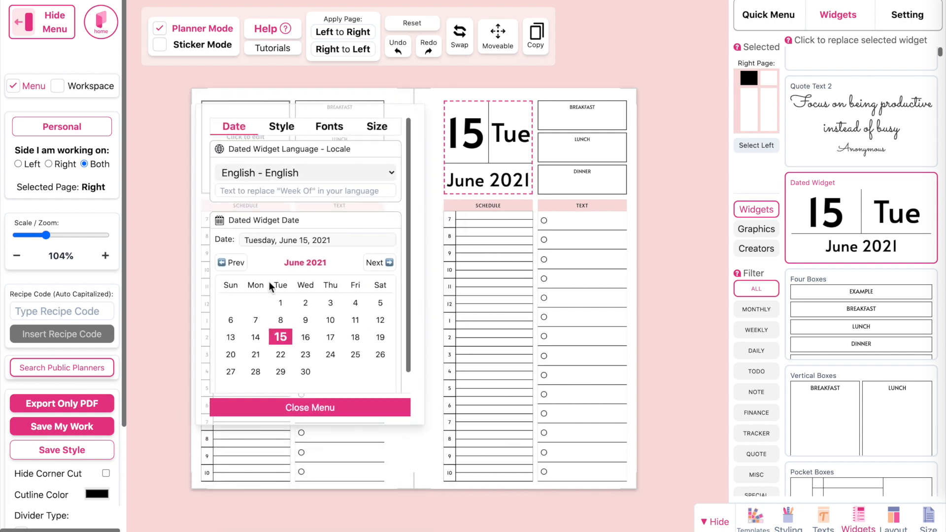
pyautogui.click(306, 337)
pyautogui.click(330, 337)
pyautogui.click(281, 354)
pyautogui.click(256, 354)
pyautogui.click(306, 319)
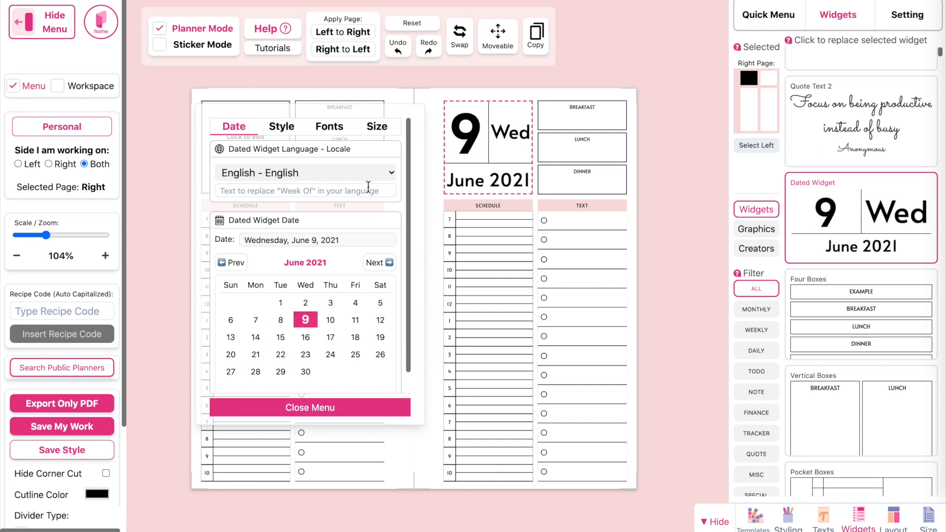
pyautogui.click(369, 173)
pyautogui.click(350, 261)
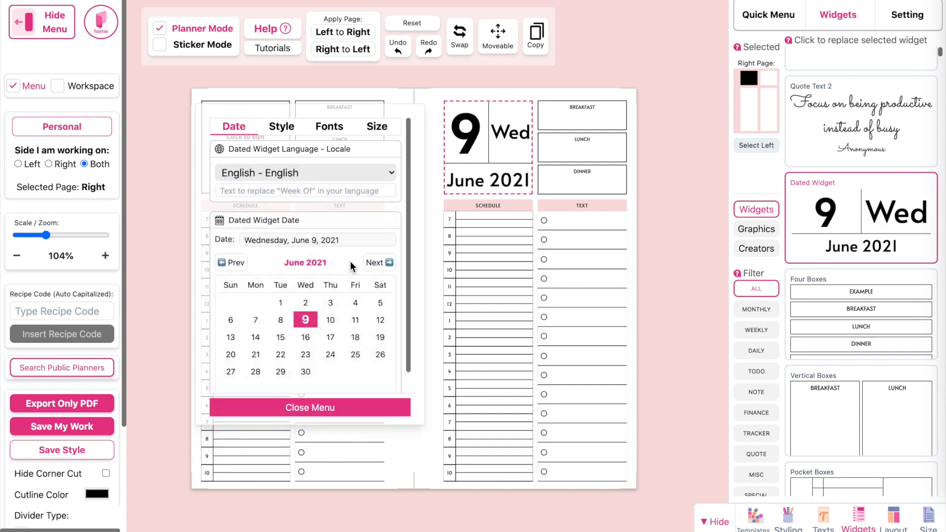
pyautogui.click(350, 173)
pyautogui.click(349, 94)
# - Try several layout styles on the dated widget and return to the style with day, short weekday, month and year
pyautogui.click(285, 129)
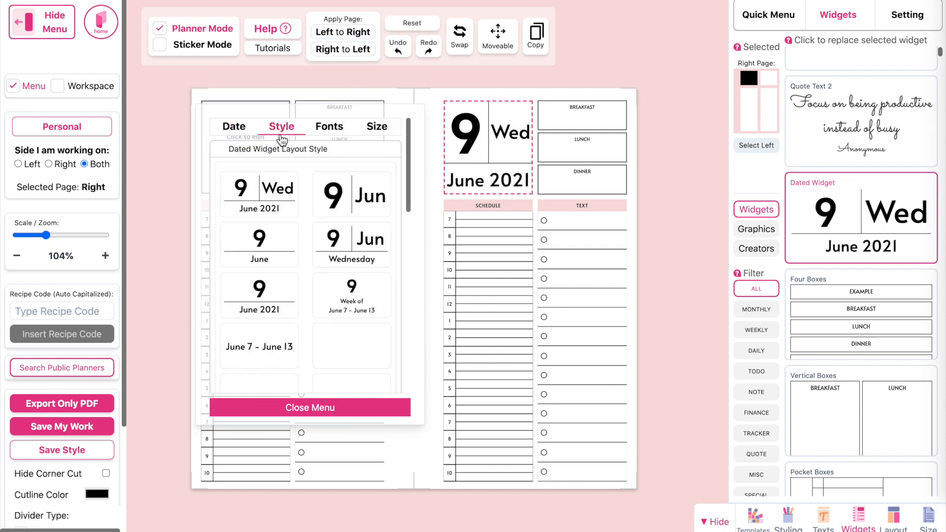
pyautogui.click(359, 192)
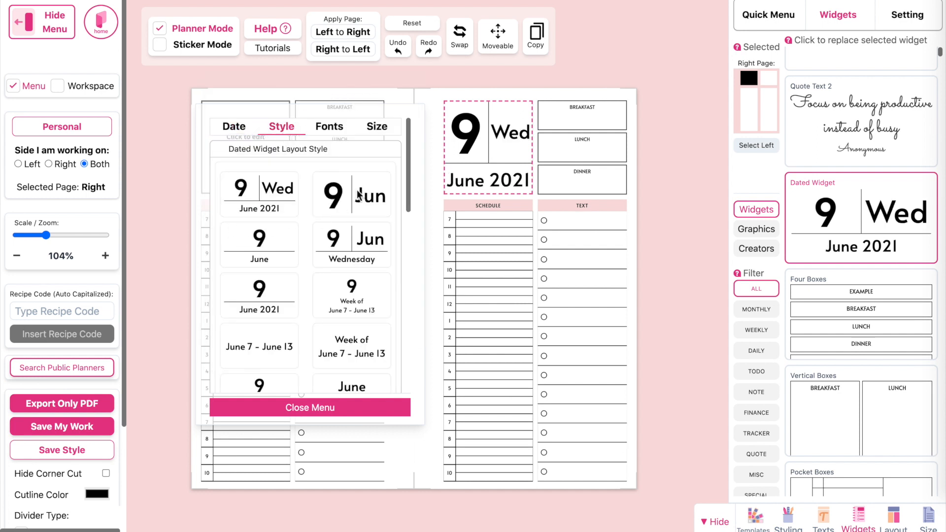
pyautogui.click(354, 248)
pyautogui.click(353, 299)
pyautogui.click(276, 302)
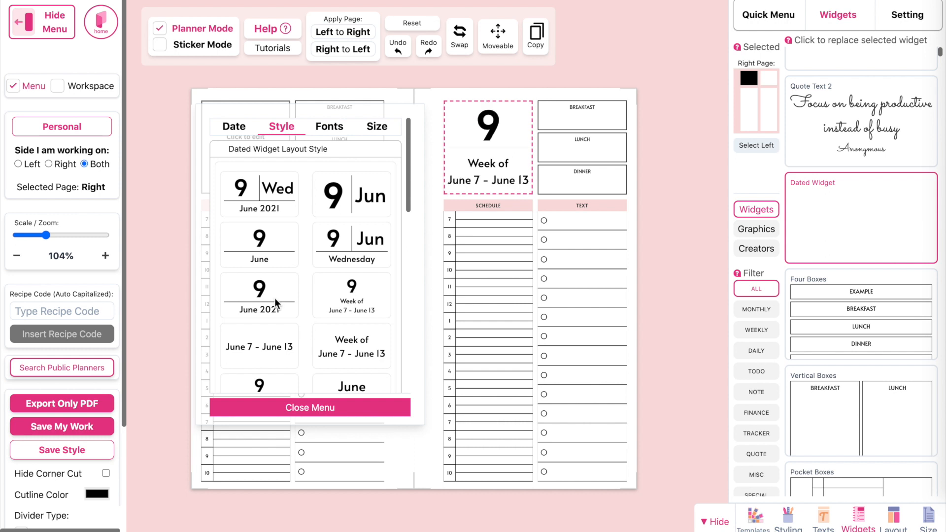
pyautogui.click(263, 345)
pyautogui.scroll(-2, 317, 352)
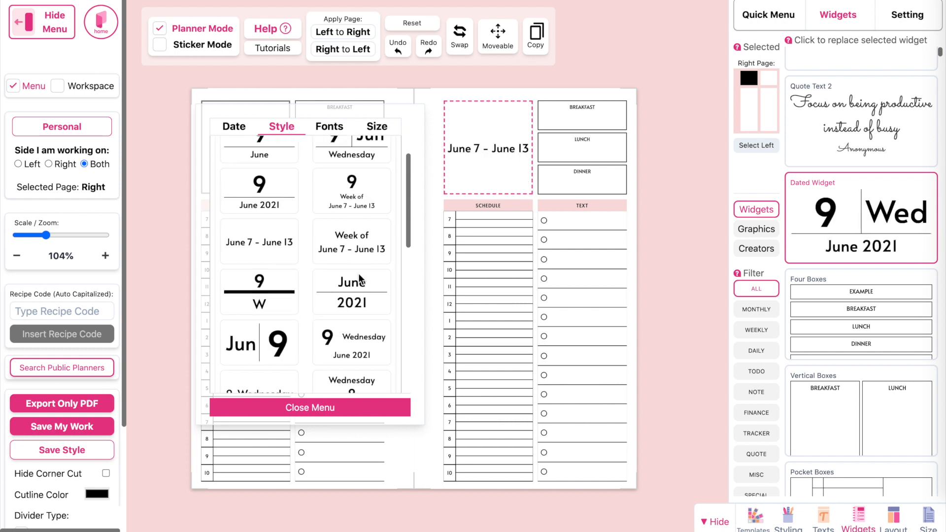
pyautogui.scroll(-2, 360, 351)
pyautogui.click(269, 291)
pyautogui.click(367, 339)
pyautogui.scroll(-2, 293, 357)
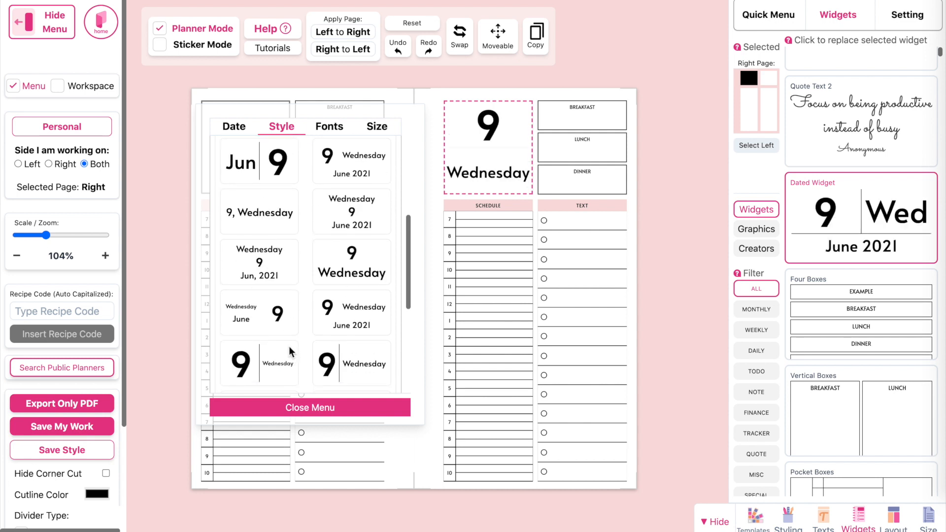
pyautogui.click(358, 316)
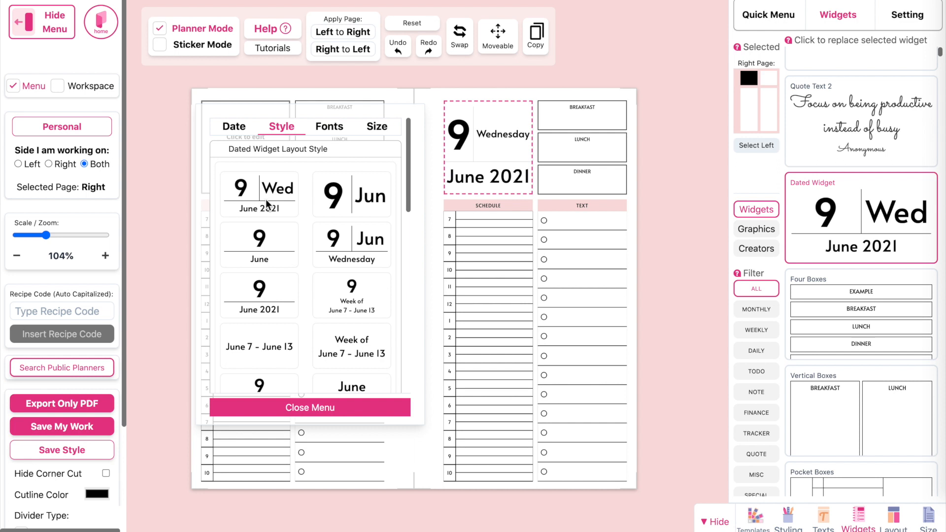
pyautogui.click(283, 185)
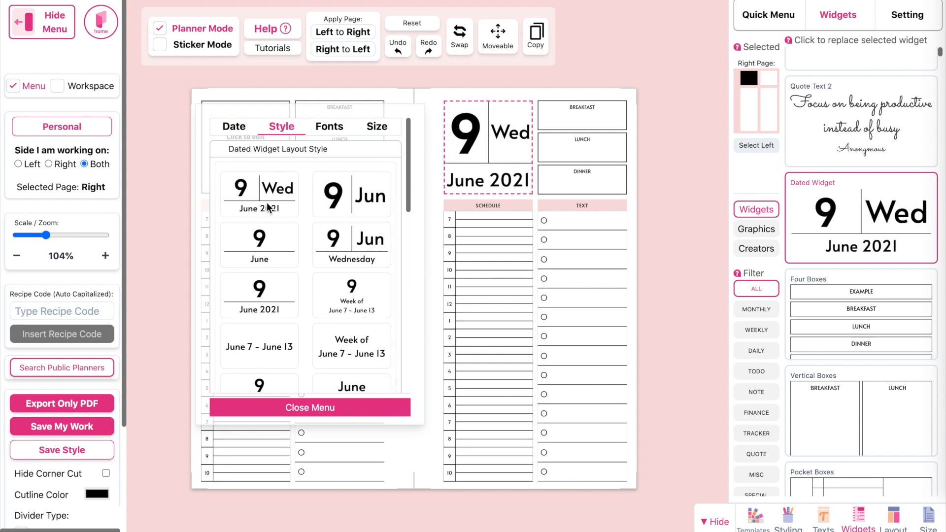
# - Try the Abdillah and Adabra script fonts on the dated widget, settle on WatermelonSugar, and close its settings
pyautogui.click(329, 128)
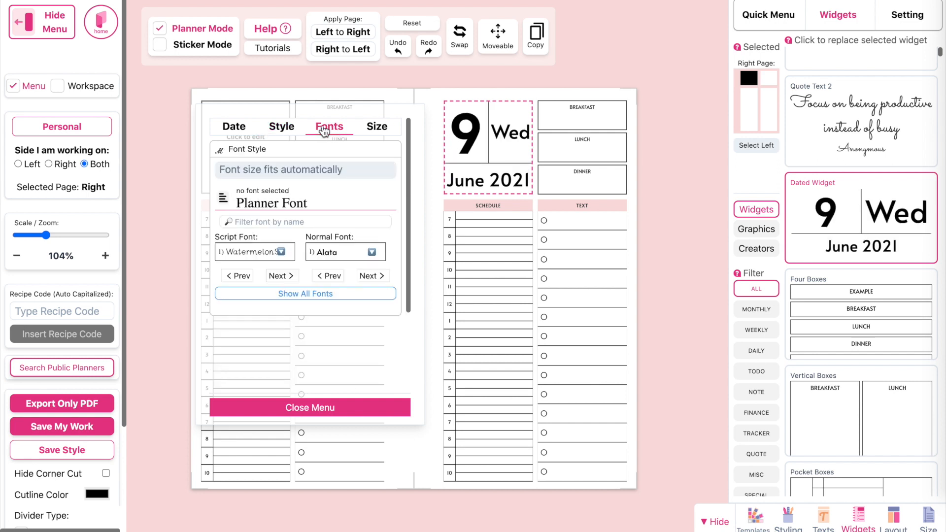
pyautogui.click(276, 255)
pyautogui.click(264, 298)
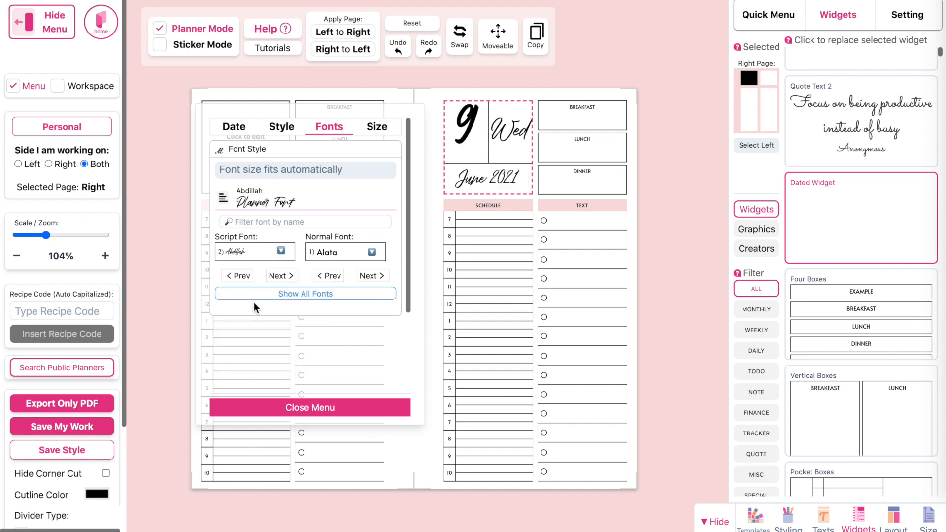
pyautogui.click(272, 253)
pyautogui.scroll(-2, 269, 325)
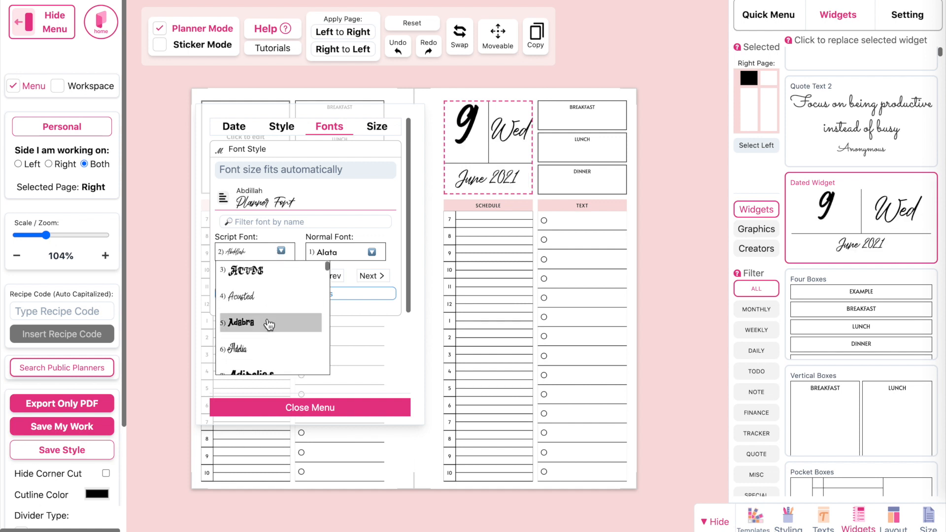
pyautogui.click(265, 334)
pyautogui.click(279, 255)
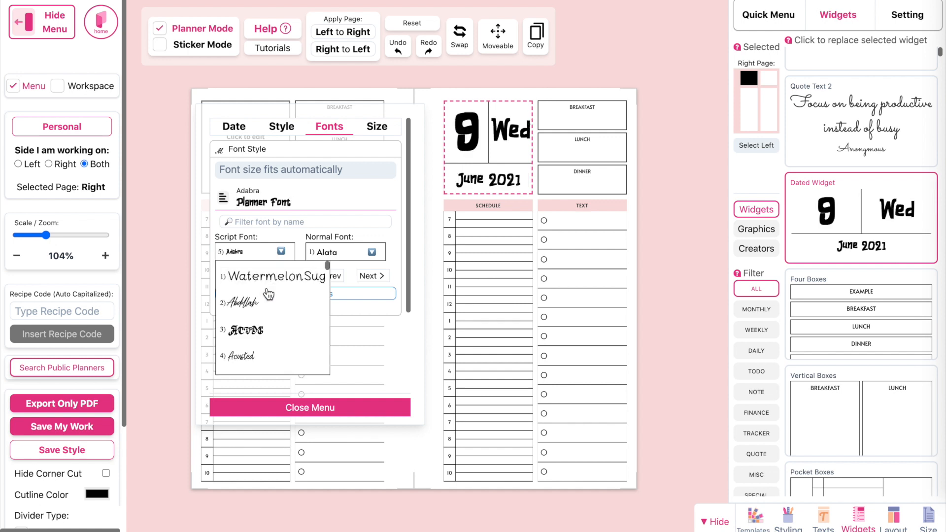
pyautogui.click(303, 280)
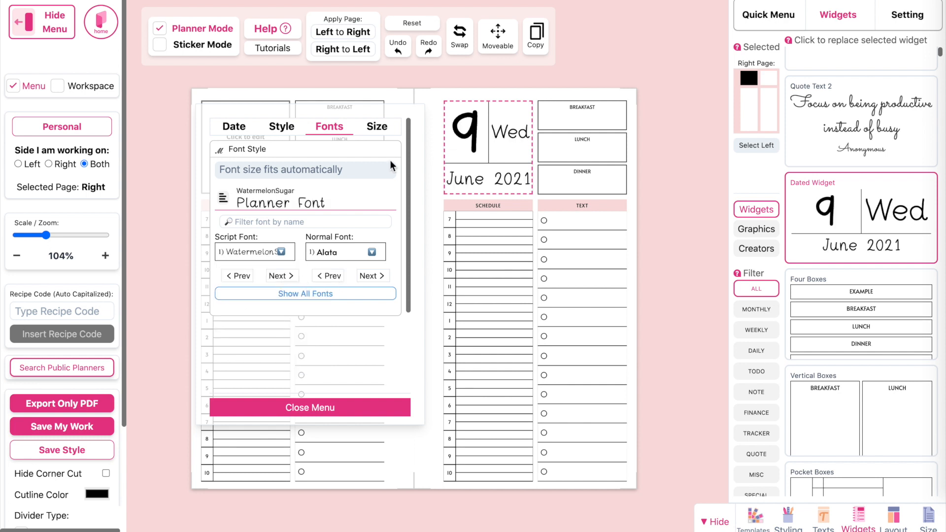
pyautogui.click(298, 409)
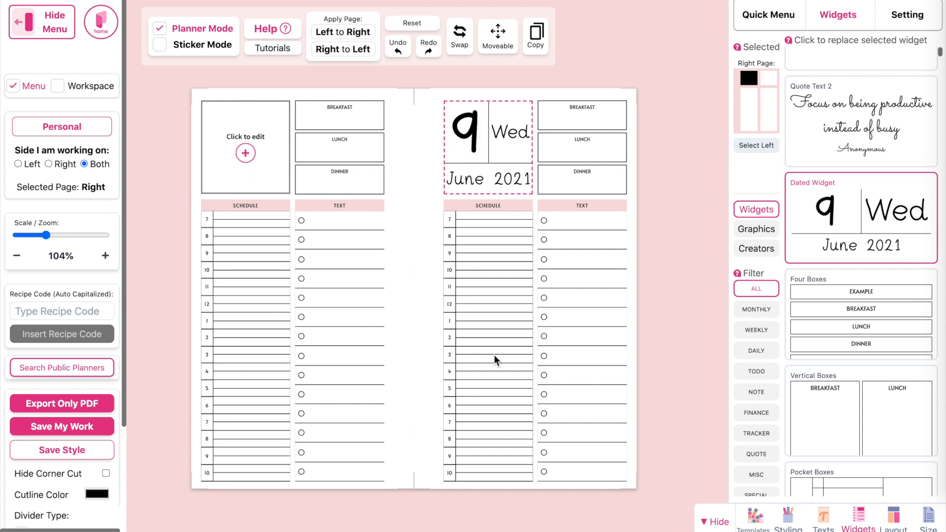
# - Deselect the dated widget and apply the right page, including the date, to the left page
pyautogui.click(670, 206)
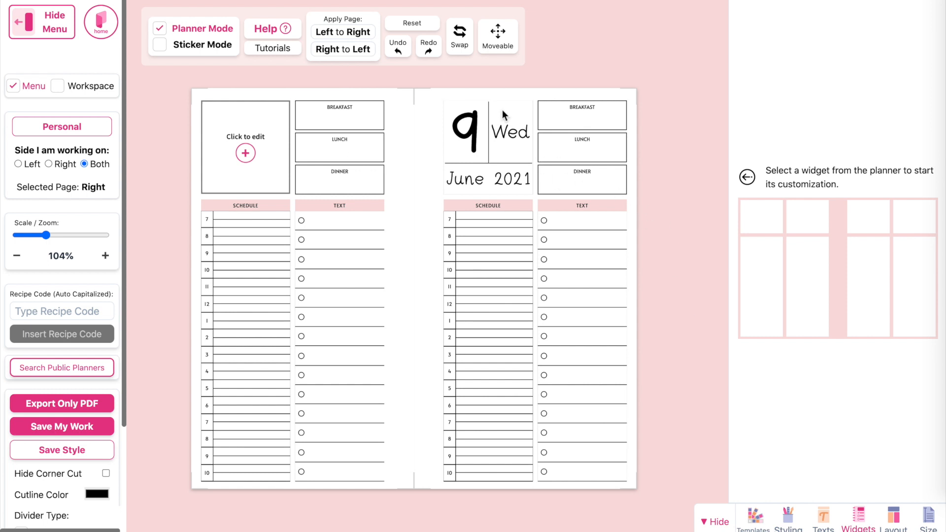
pyautogui.click(345, 51)
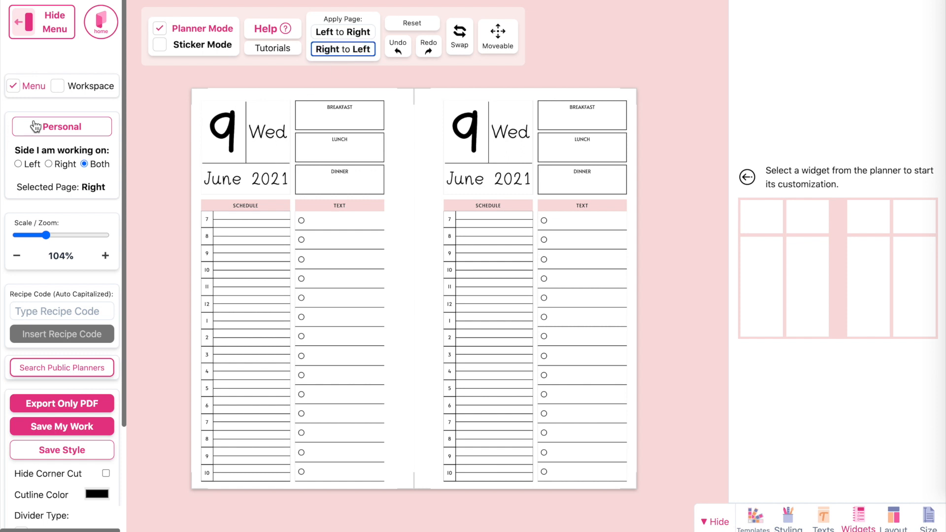
# - Show the workspace and duplicate the planner page
pyautogui.click(62, 87)
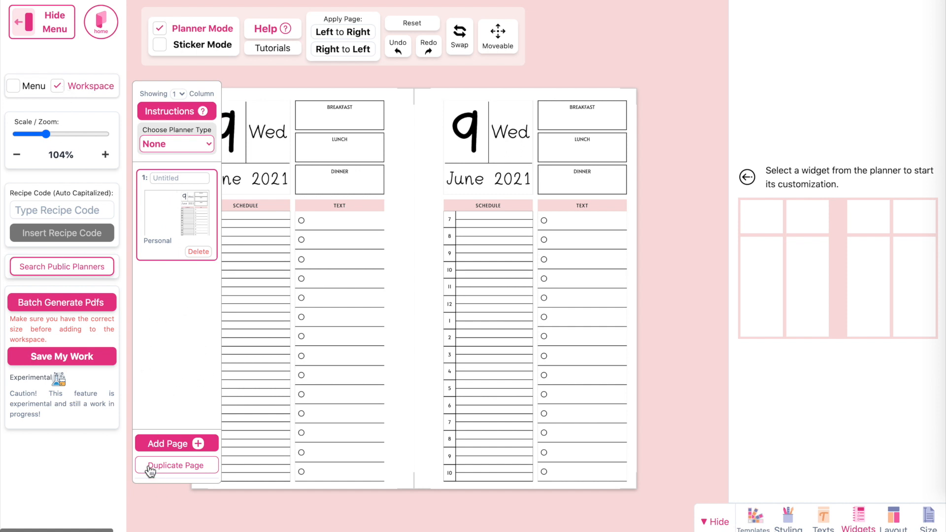
pyautogui.click(184, 475)
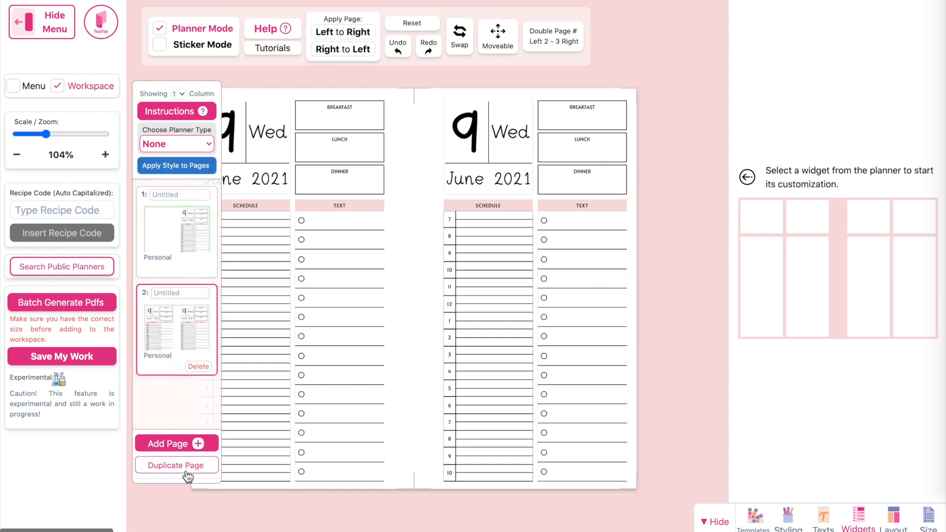
# - Hide the main menu and switch between the two workspace pages to view them
pyautogui.click(176, 221)
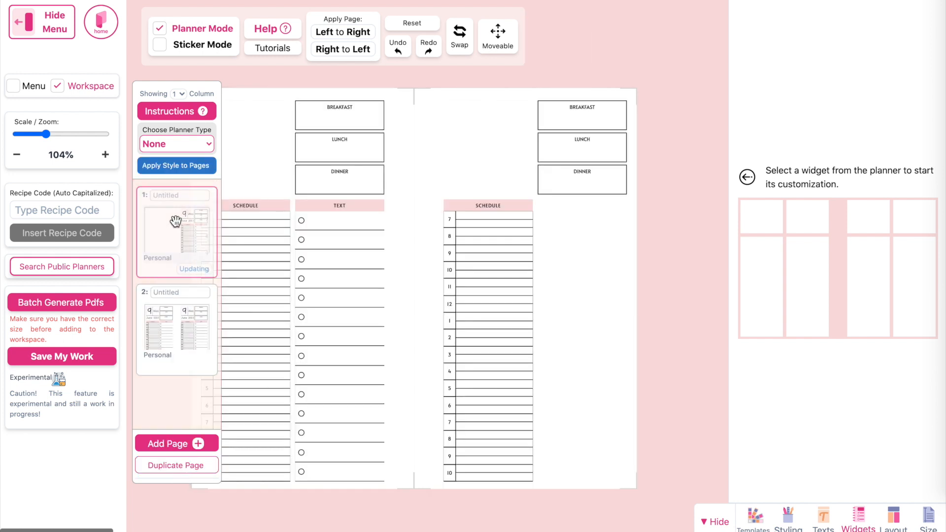
pyautogui.click(42, 23)
pyautogui.click(70, 348)
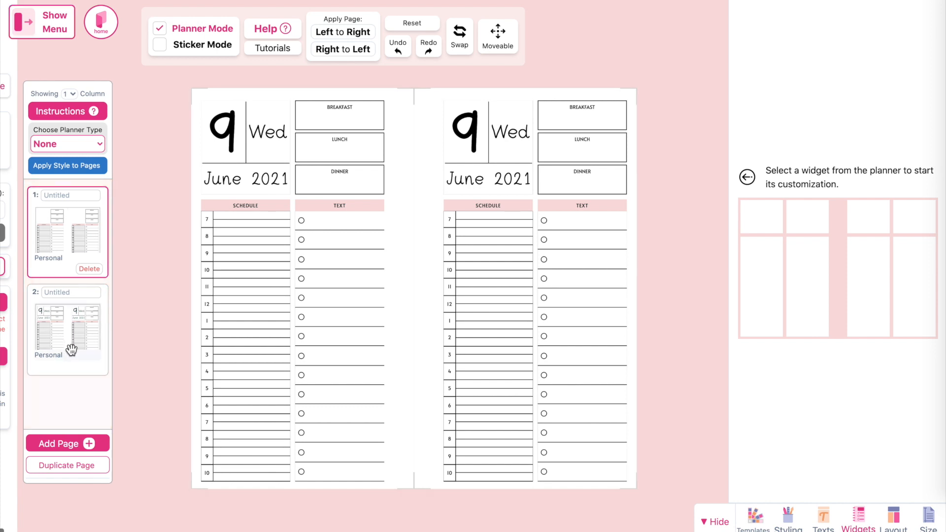
pyautogui.click(69, 232)
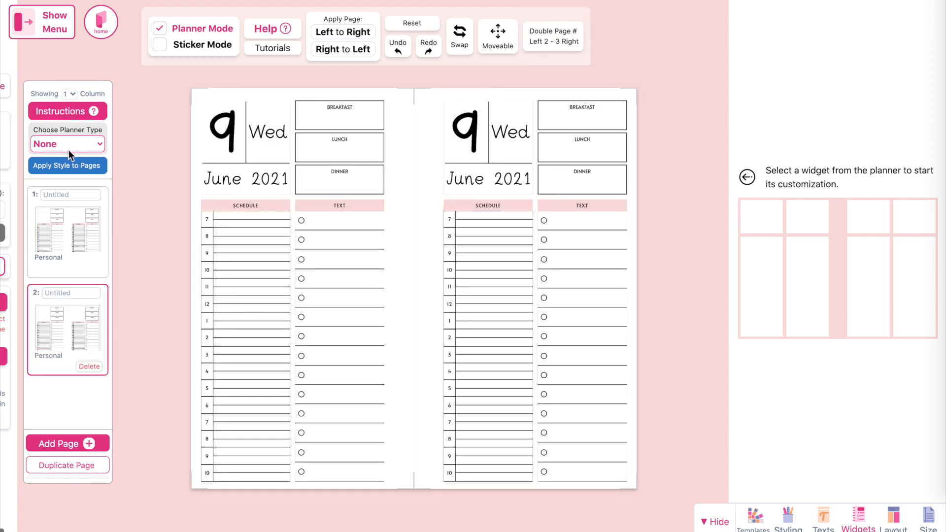
# - Set the workspace's planner type to Rings
pyautogui.moveTo(34, 131); pyautogui.dragTo(113, 140)
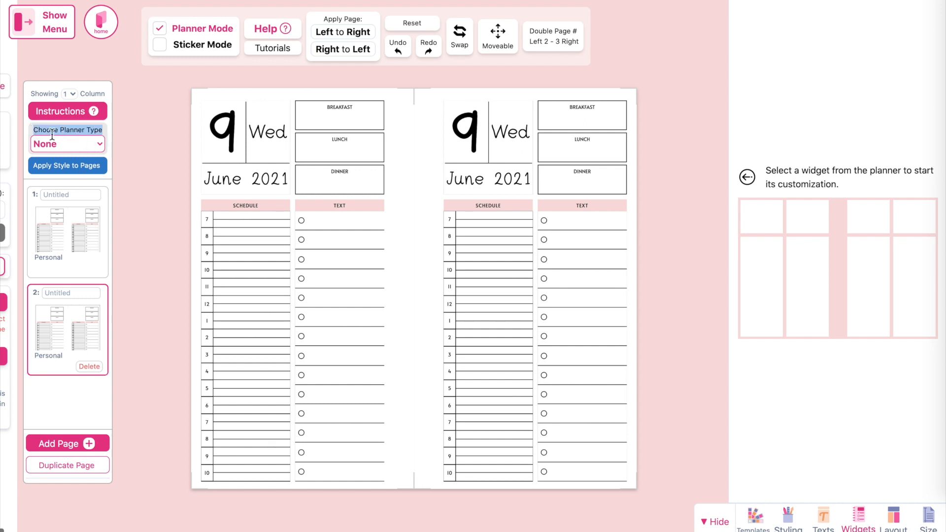
pyautogui.click(94, 145)
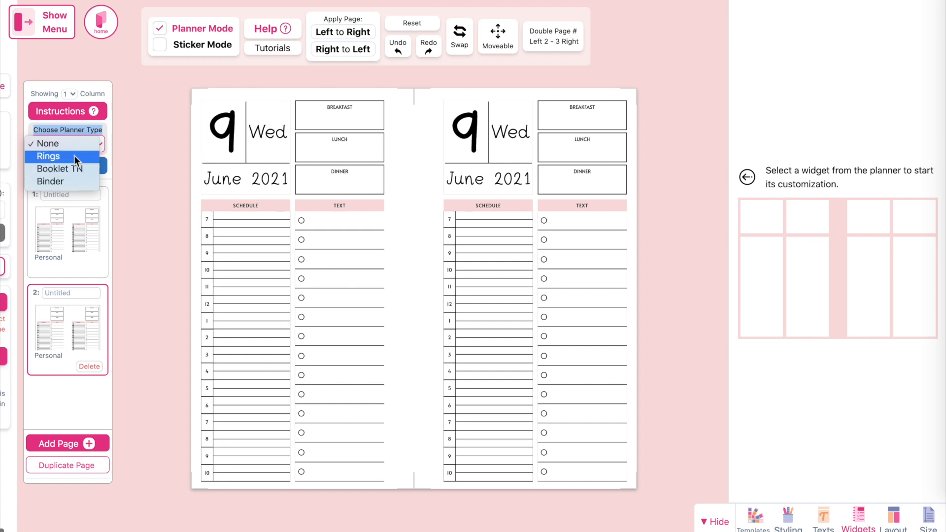
pyautogui.click(74, 155)
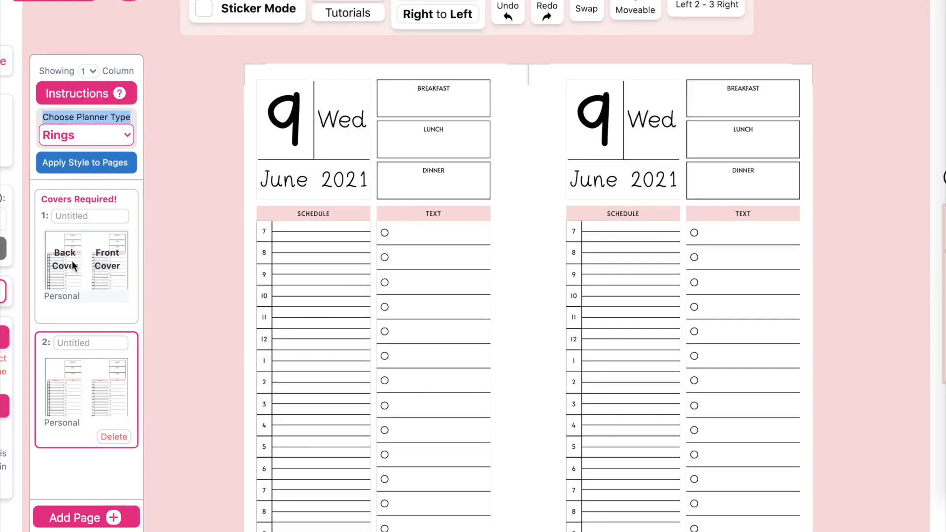
# - View the back and front cover page in the workspace and return to page 2
pyautogui.click(72, 262)
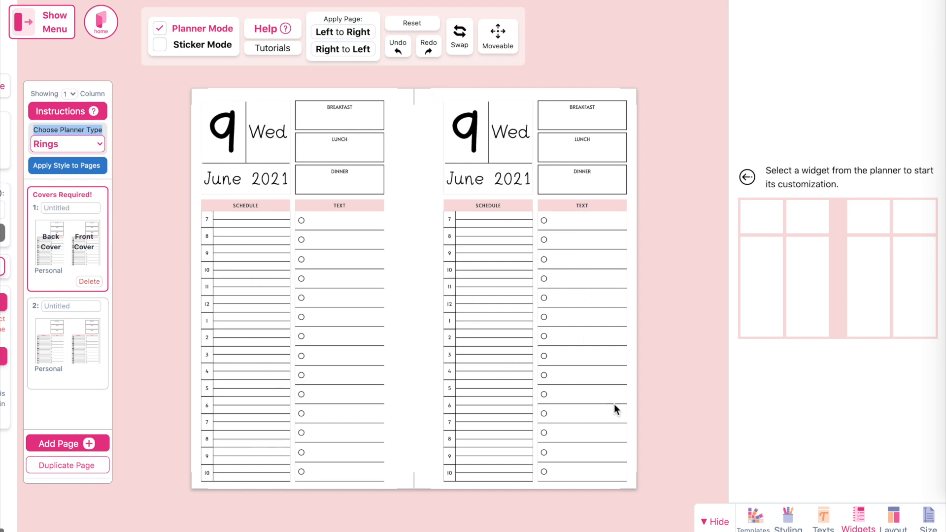
pyautogui.click(55, 353)
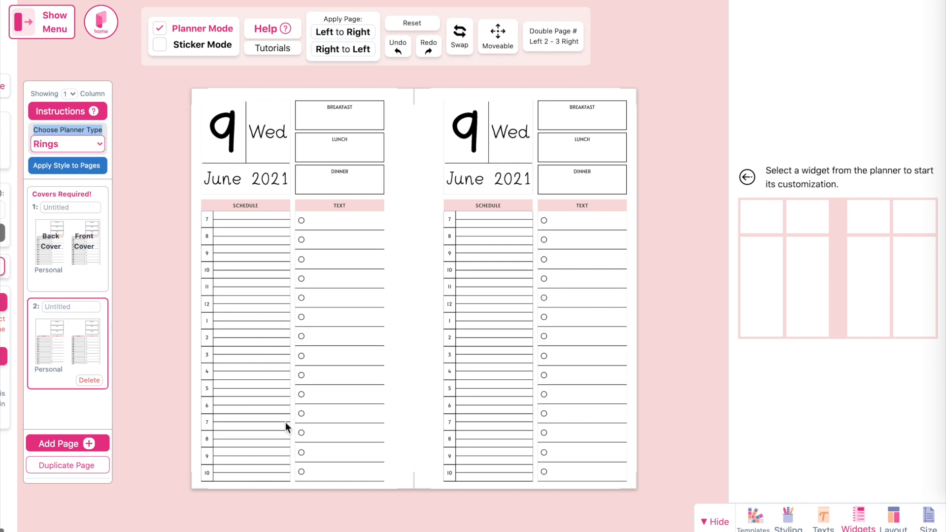
# - On the cover spread, apply the layout with a single box near the page's top to the back cover
pyautogui.click(67, 241)
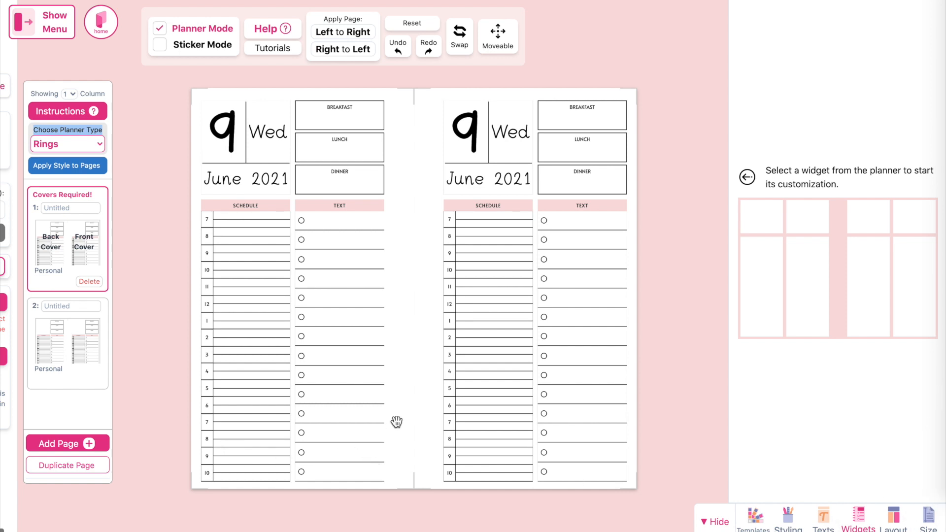
pyautogui.click(894, 519)
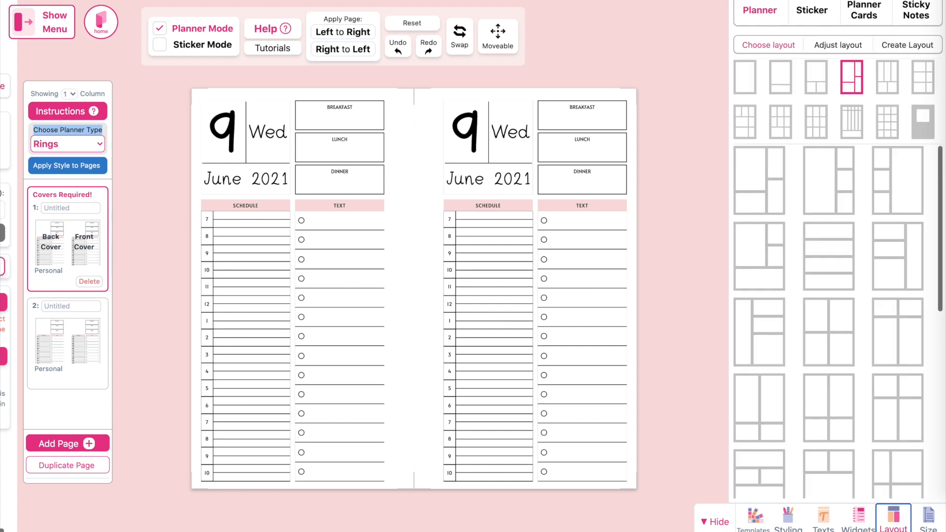
pyautogui.click(923, 121)
pyautogui.click(771, 166)
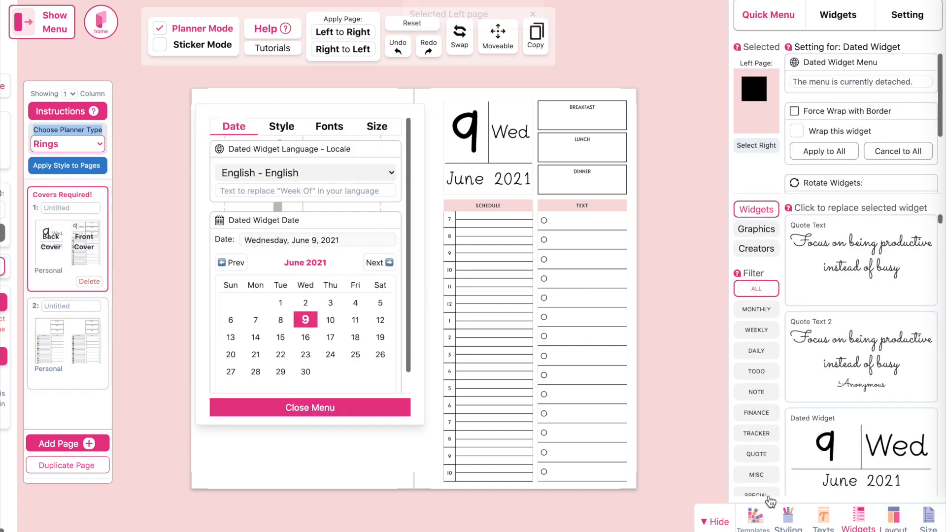
# - Replace the back cover's dated widget with the Empty widget from the Misc category
pyautogui.click(759, 475)
pyautogui.scroll(-1, 761, 443)
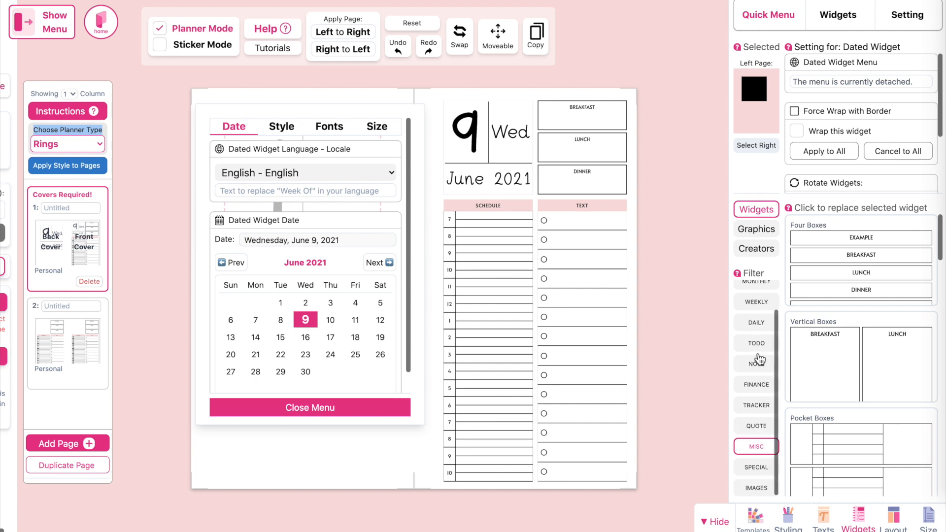
pyautogui.scroll(-2, 865, 313)
pyautogui.scroll(-6, 865, 313)
pyautogui.scroll(-1, 862, 306)
pyautogui.click(395, 411)
pyautogui.scroll(-4, 888, 390)
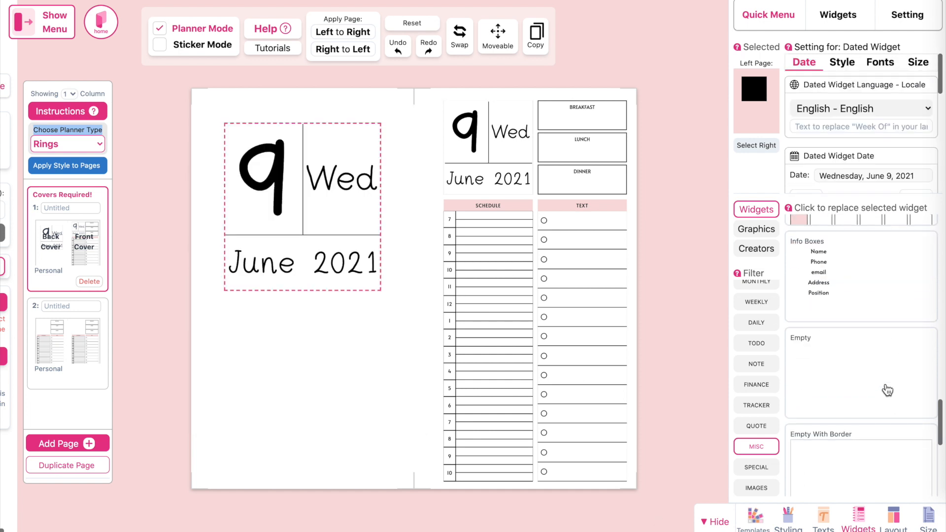
pyautogui.click(882, 364)
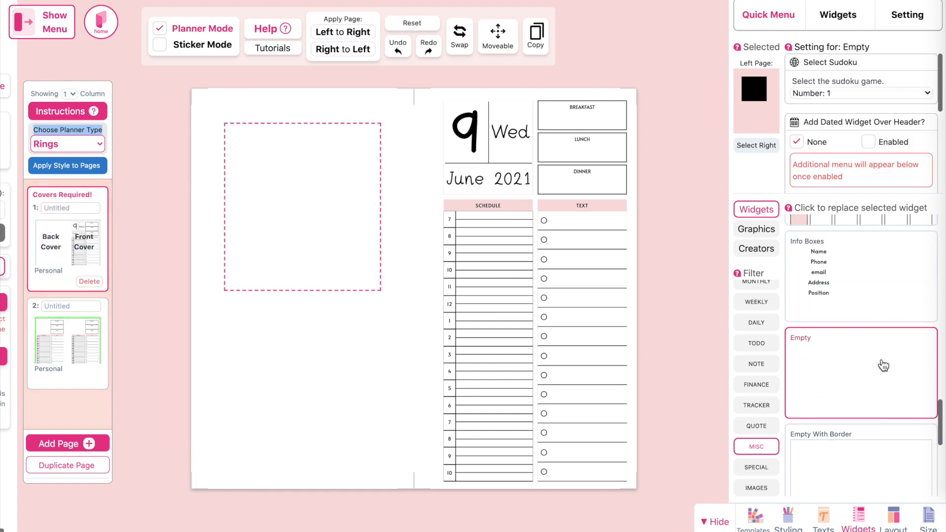
pyautogui.click(365, 505)
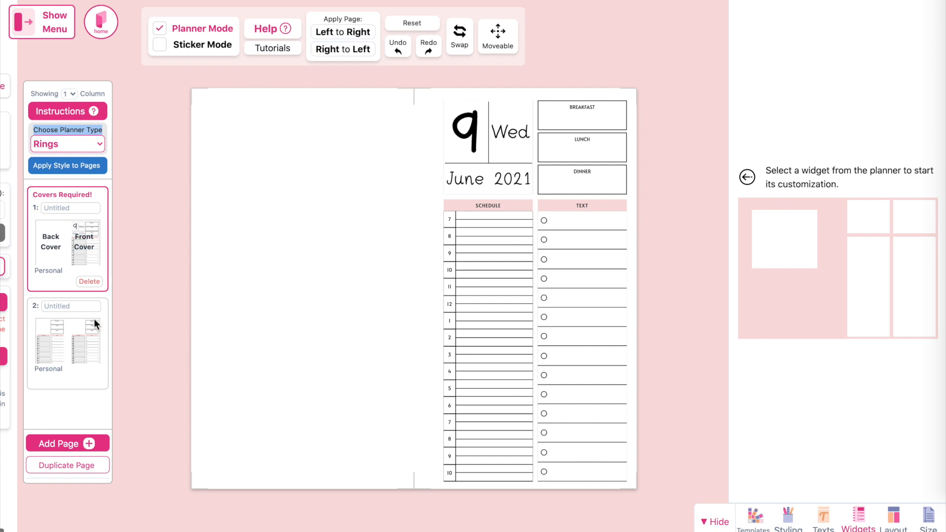
# - Check page 2, return to the cover spread and apply the single upper box layout to the front cover
pyautogui.click(56, 338)
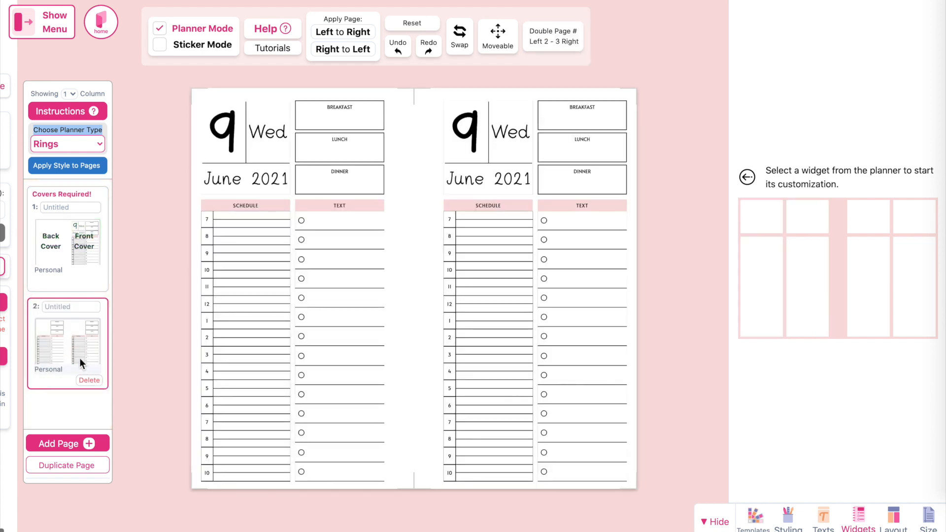
pyautogui.click(61, 238)
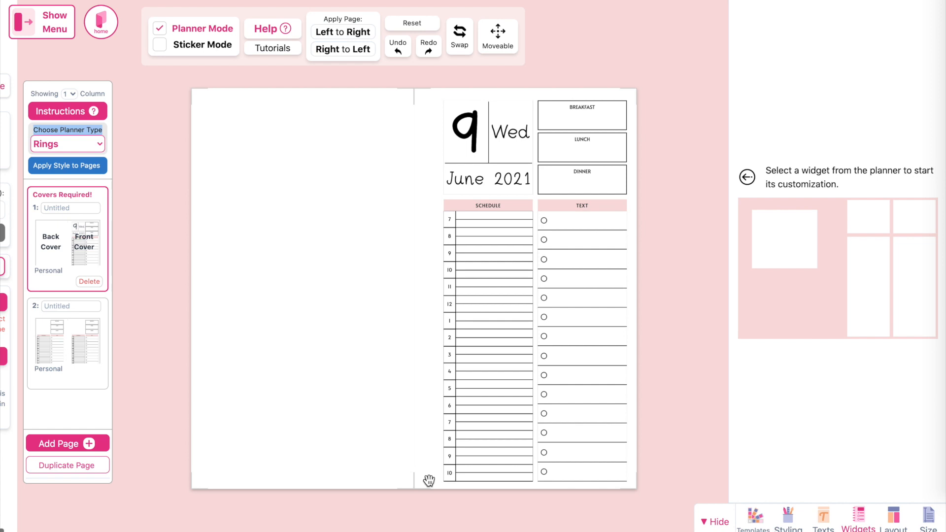
pyautogui.click(894, 519)
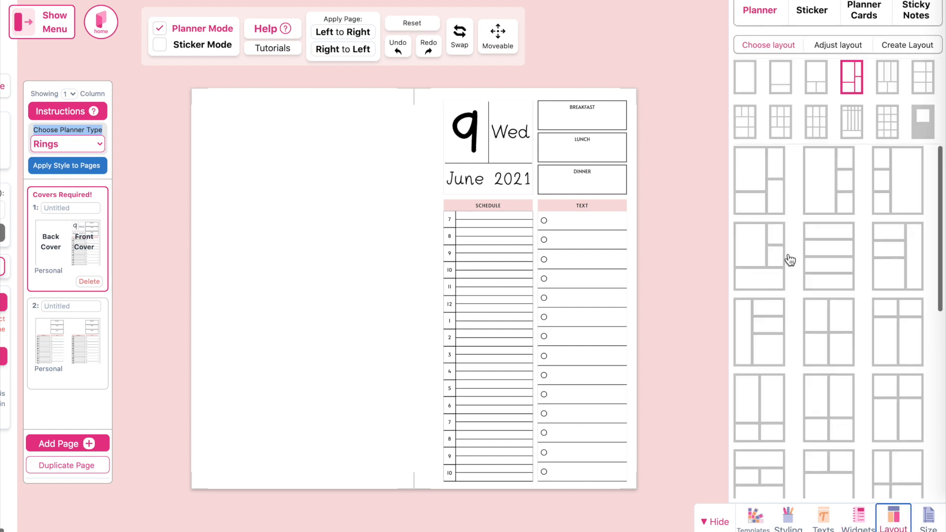
pyautogui.click(927, 127)
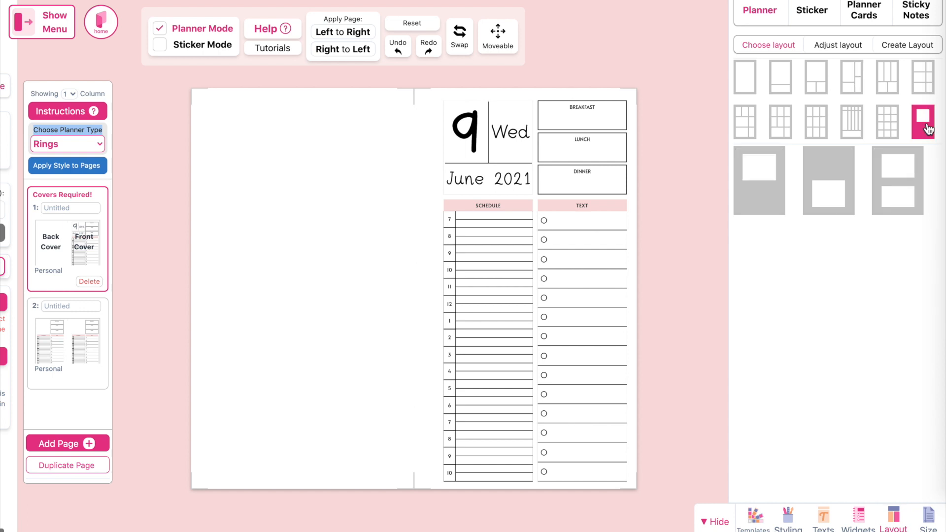
pyautogui.click(771, 191)
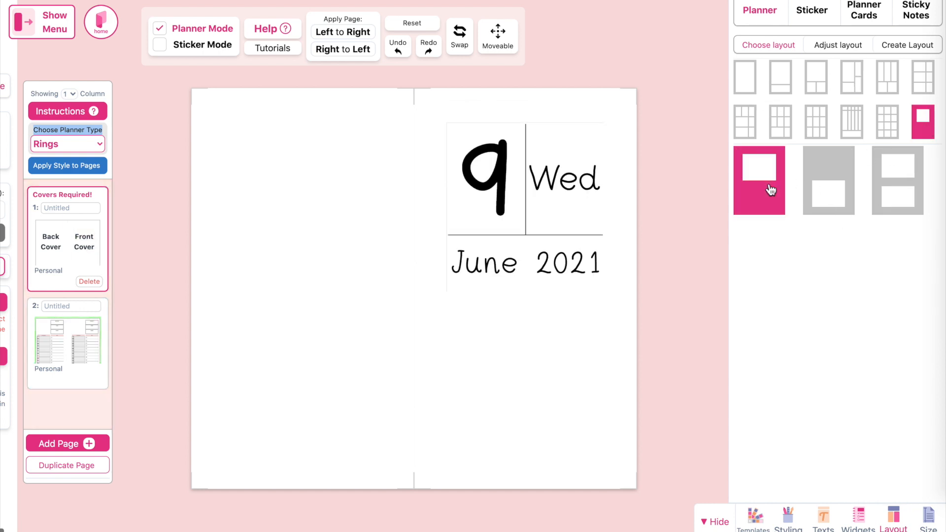
# - Replace the front cover's dated widget with the Circular graphic from the Geometric category
pyautogui.click(547, 277)
pyautogui.click(311, 407)
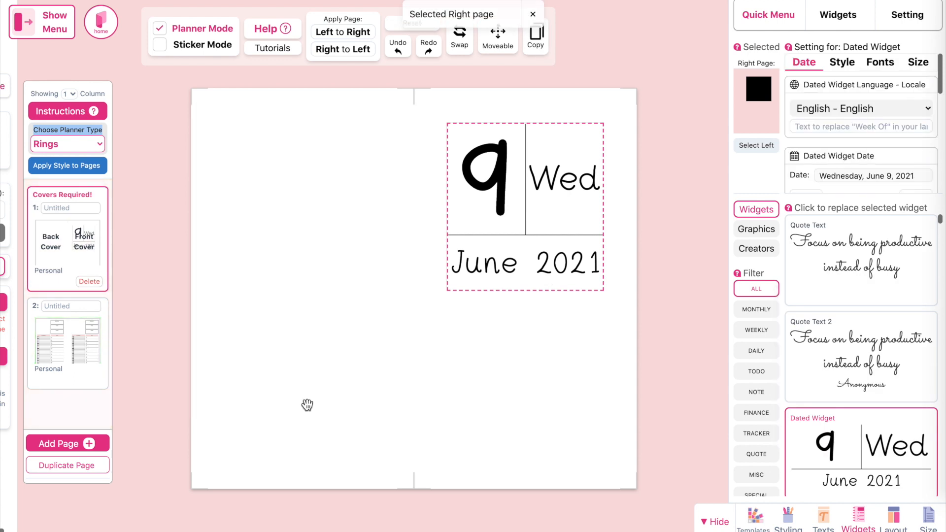
pyautogui.click(763, 230)
pyautogui.scroll(-15, 755, 488)
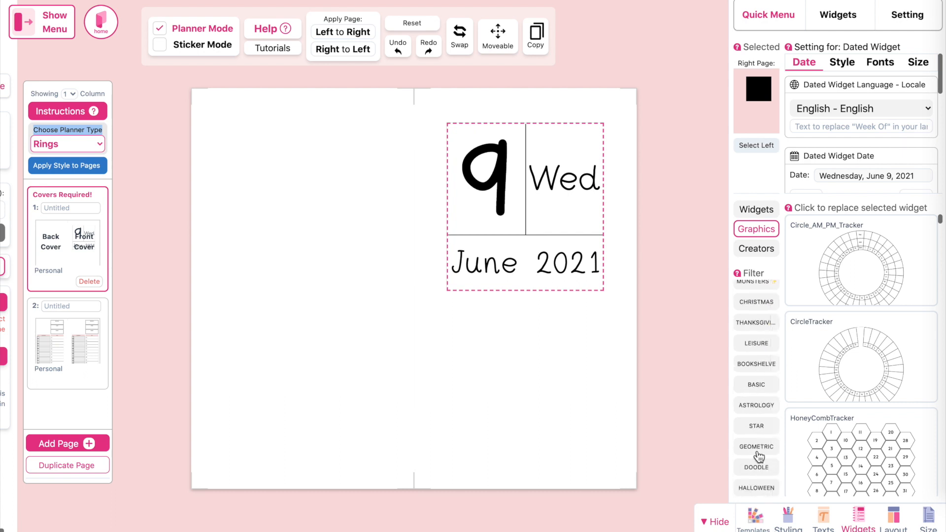
pyautogui.click(757, 447)
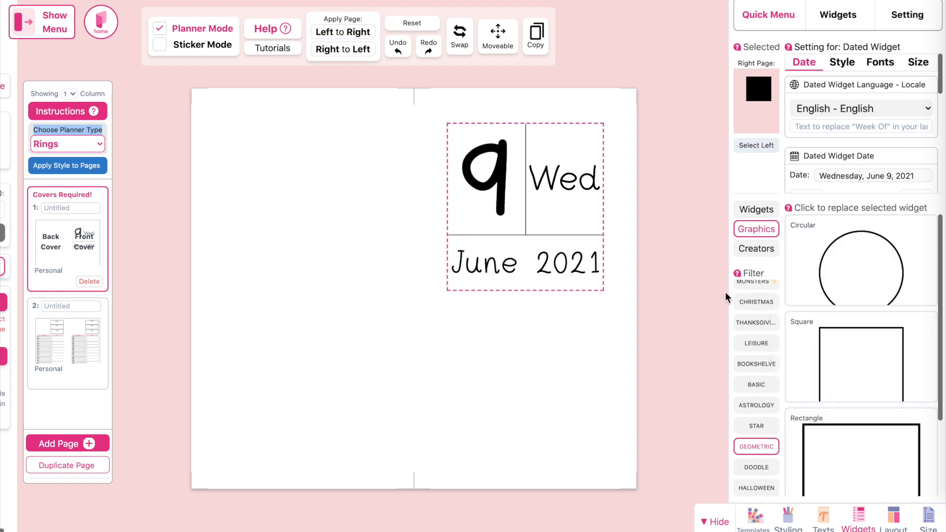
pyautogui.click(855, 265)
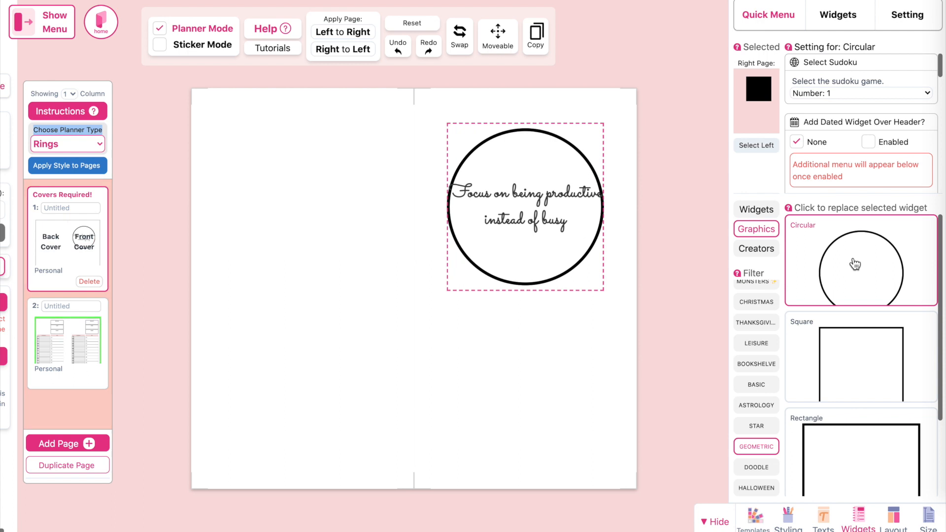
# - Replace the quote text inside the front cover's circle with "COVER"
pyautogui.click(920, 15)
pyautogui.scroll(-1, 860, 316)
pyautogui.moveTo(820, 286); pyautogui.dragTo(775, 267)
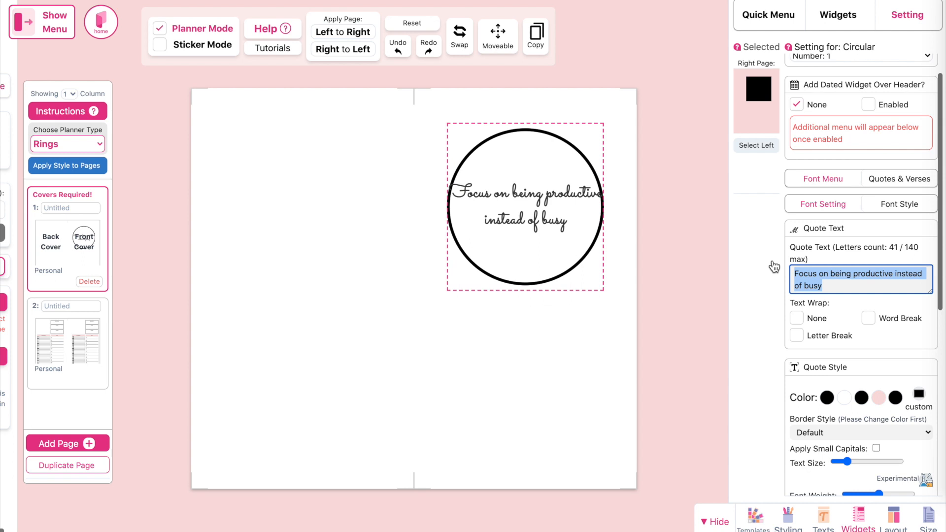
pyautogui.press('BackSpace')
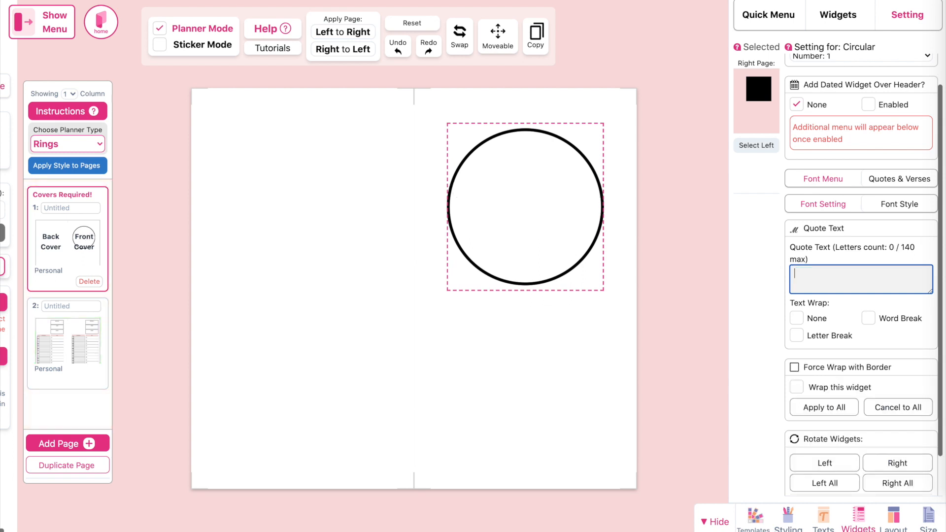
pyautogui.write('COVER')
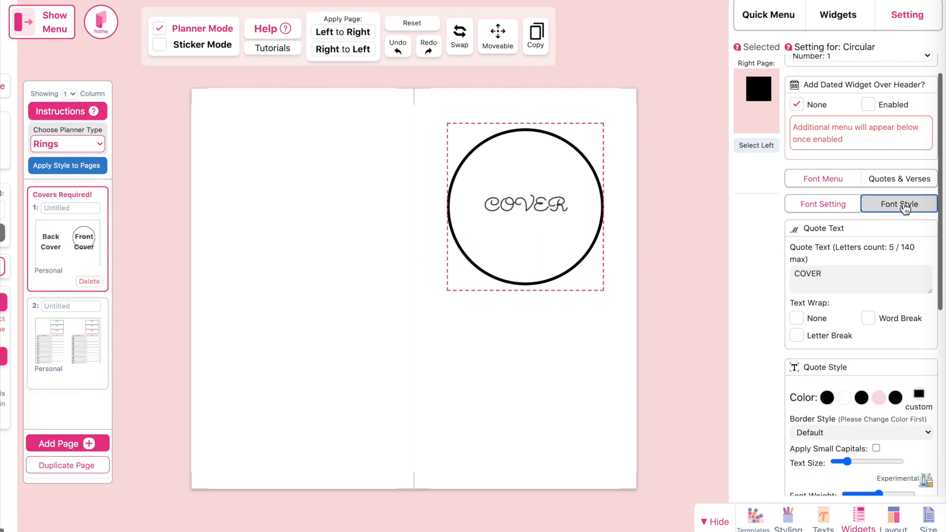
# - Set the font of the front cover's circle text to Alata
pyautogui.click(901, 211)
pyautogui.scroll(-2, 902, 213)
pyautogui.click(890, 356)
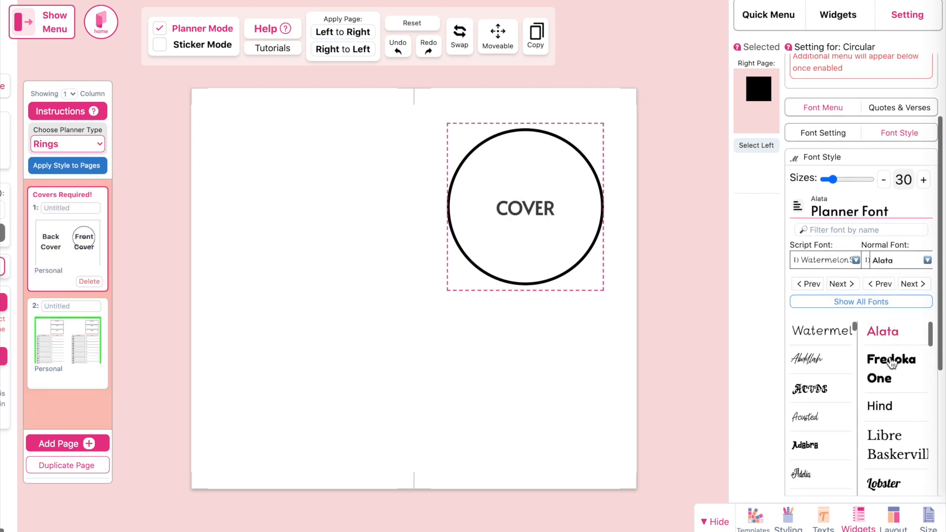
pyautogui.click(886, 341)
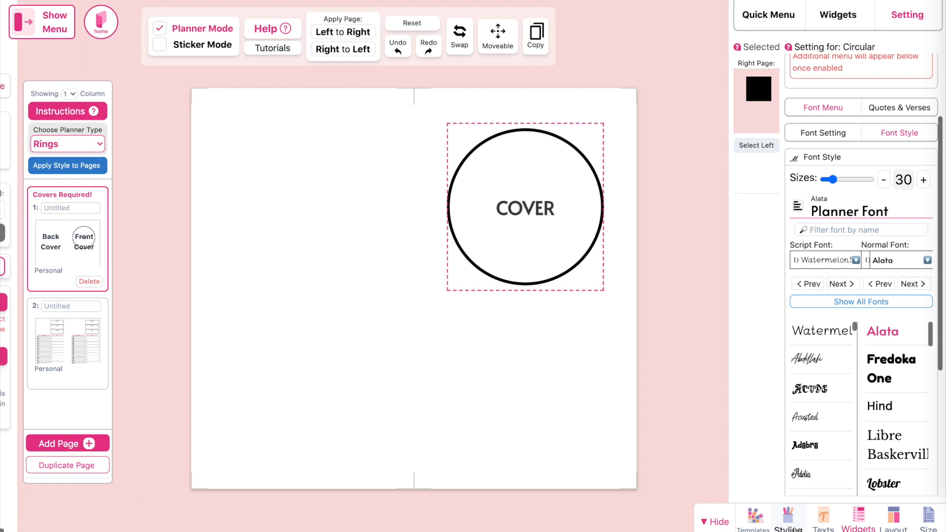
# - Give the cover spread a BlushFloral 2 background with the Full border type
pyautogui.click(789, 522)
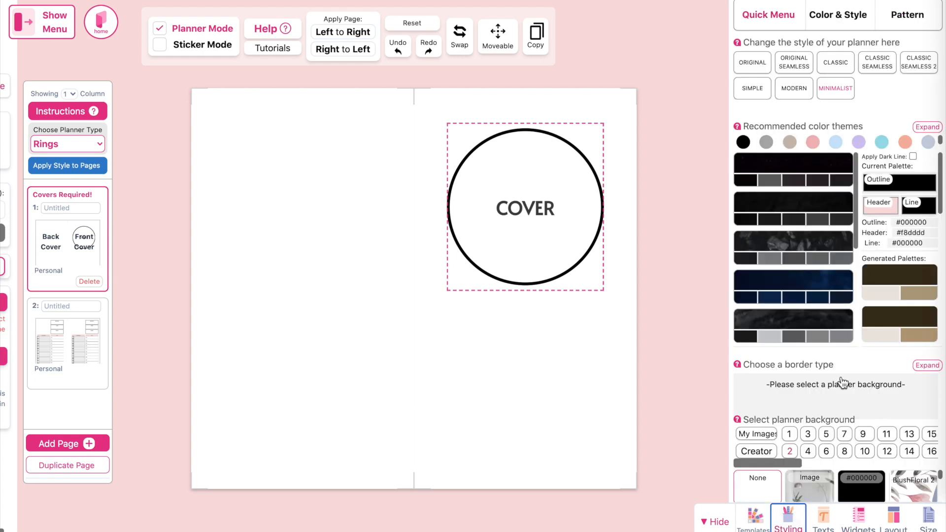
pyautogui.click(814, 365)
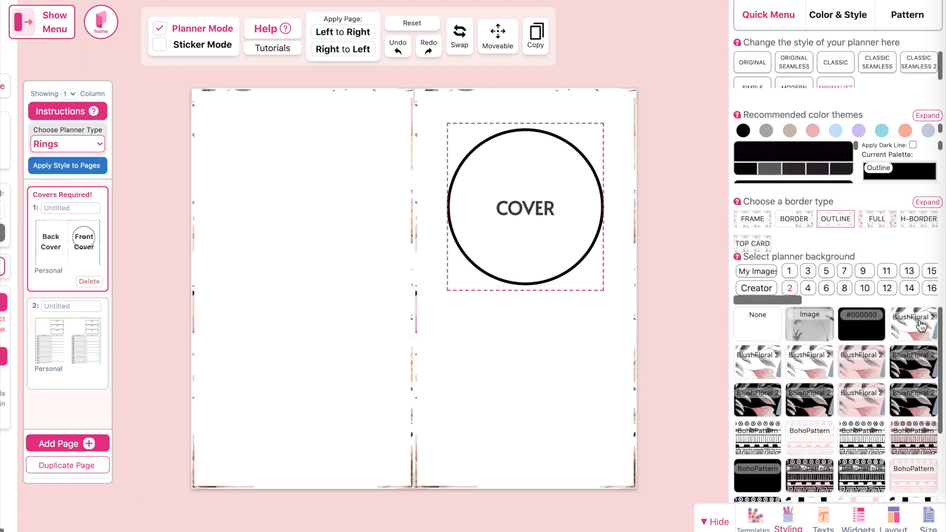
pyautogui.click(877, 218)
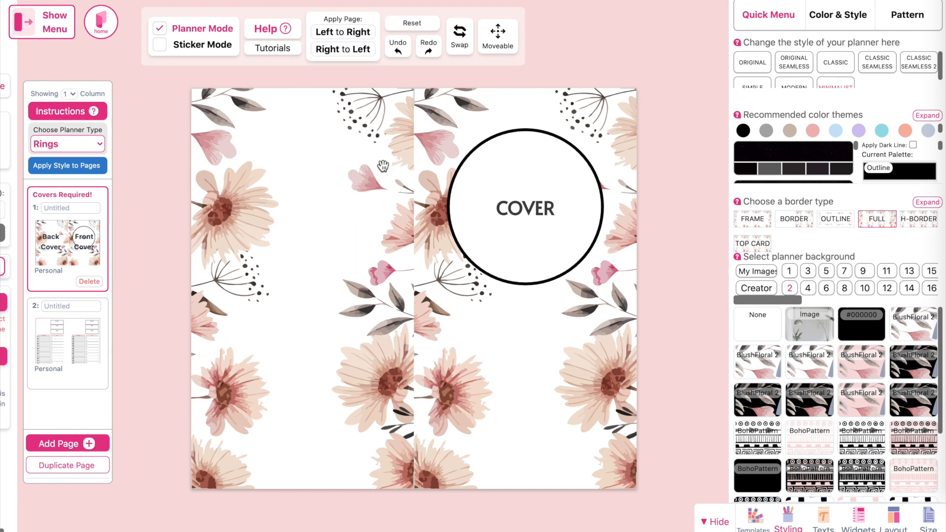
# - On spread 2, set the left page's dated widget to Tuesday, June 29, 2021
pyautogui.click(69, 340)
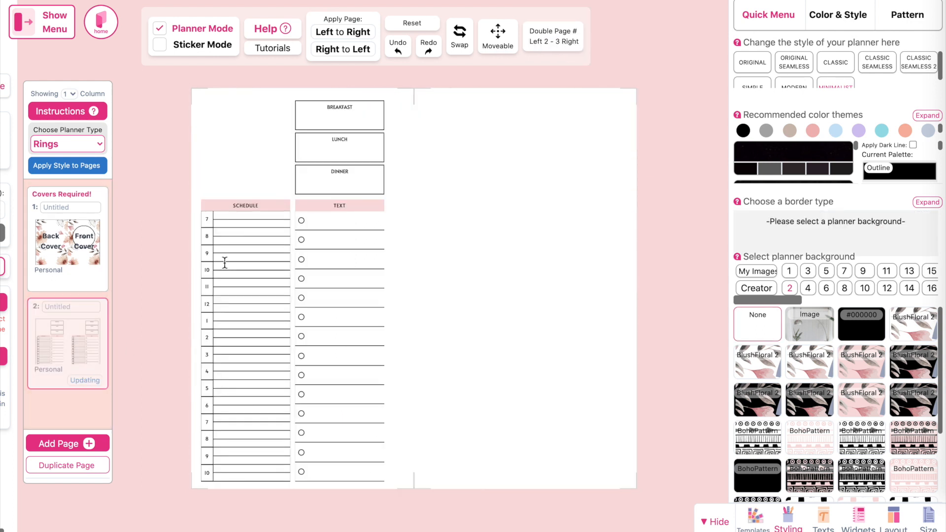
pyautogui.click(241, 137)
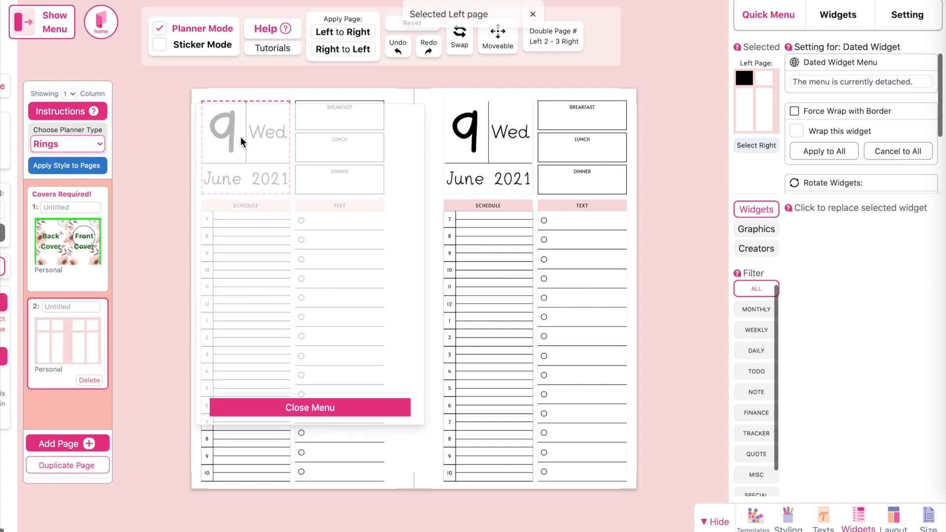
pyautogui.click(938, 1)
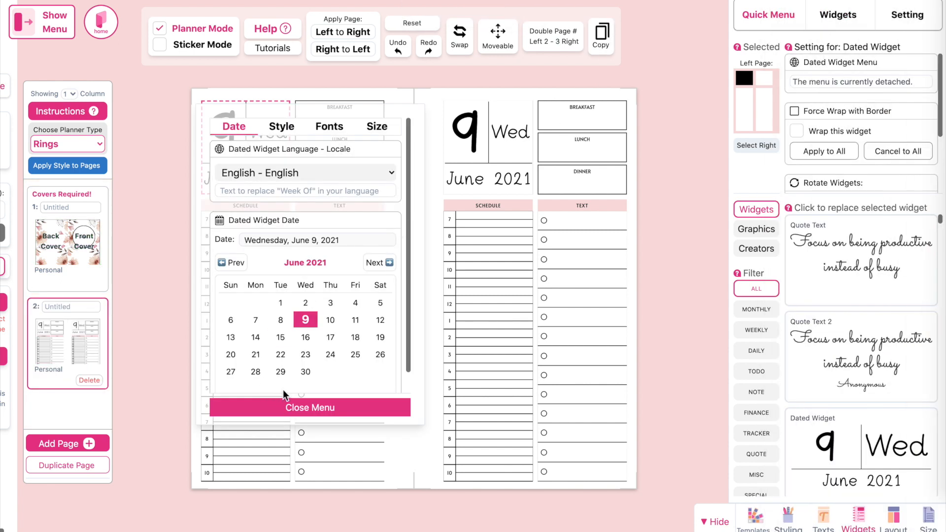
pyautogui.click(281, 372)
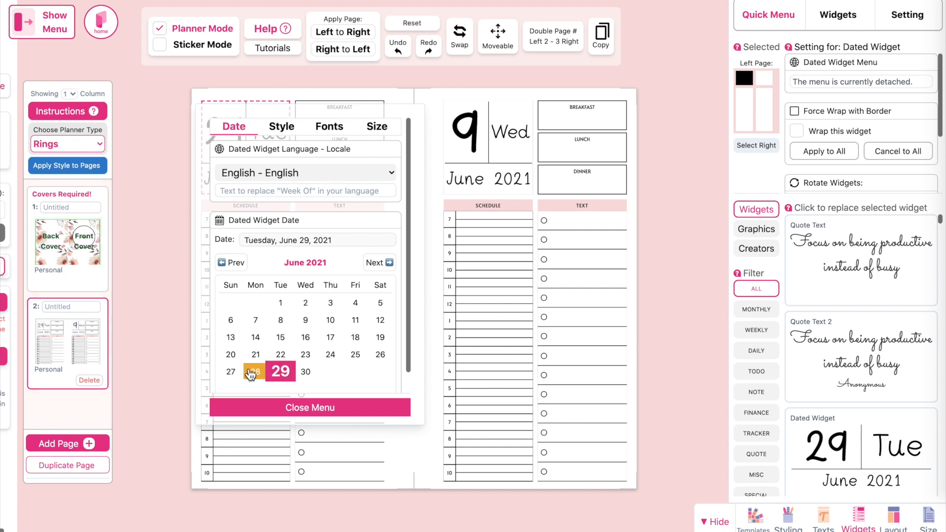
pyautogui.click(277, 408)
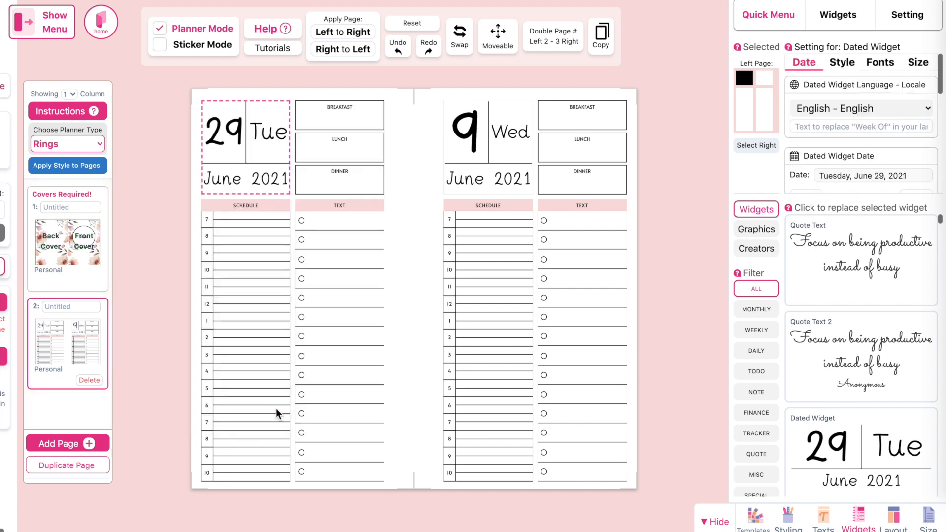
# - Set the right page's dated widget on spread 2 to Wednesday, June 30, 2021
pyautogui.click(482, 155)
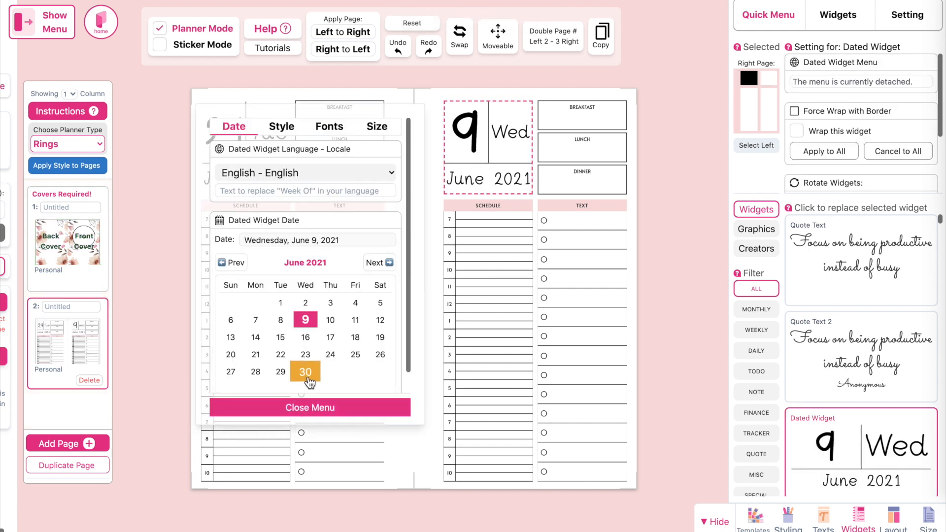
pyautogui.click(307, 378)
pyautogui.click(332, 409)
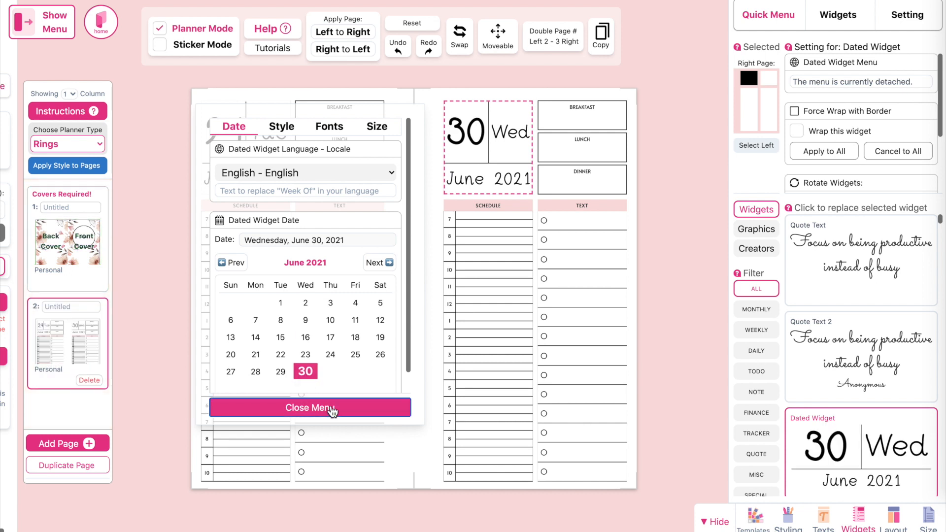
# - Duplicate spread 2 and set the copy's left page dated widget to Thursday, July 1, 2021
pyautogui.click(58, 466)
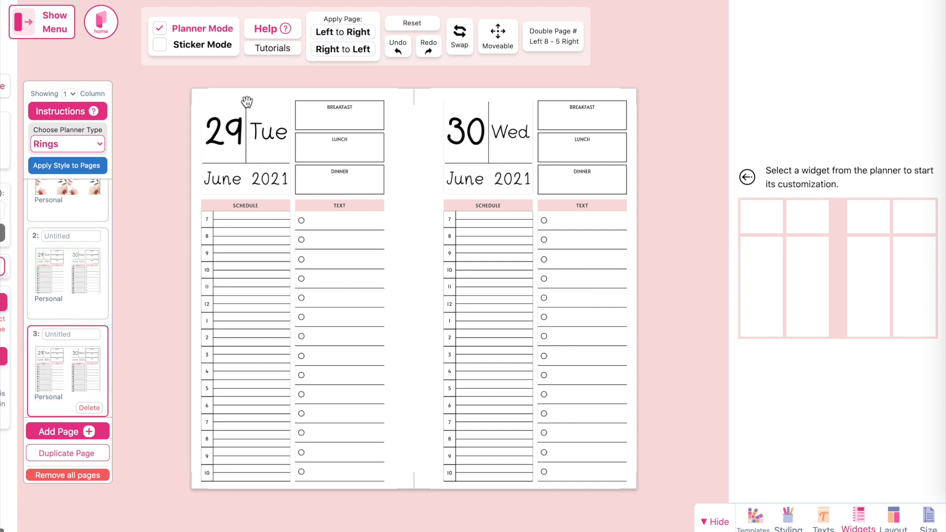
pyautogui.click(233, 139)
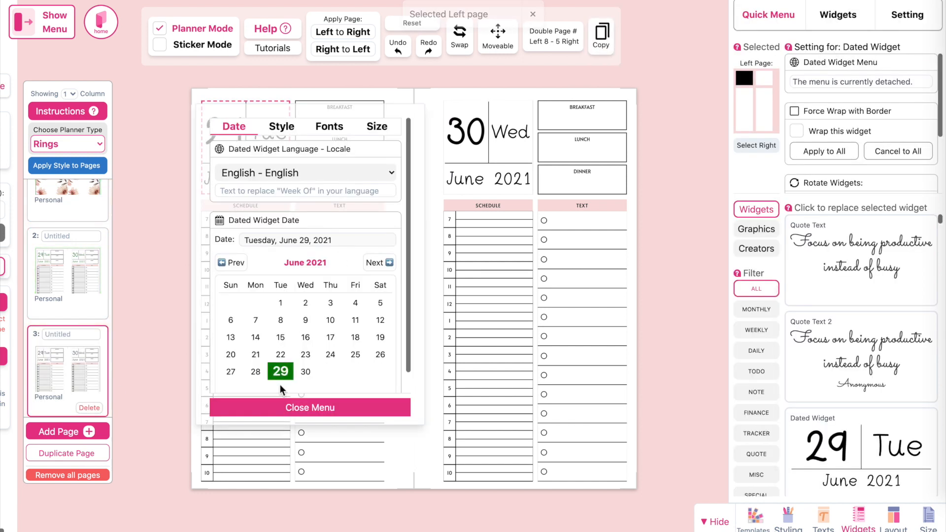
pyautogui.click(378, 263)
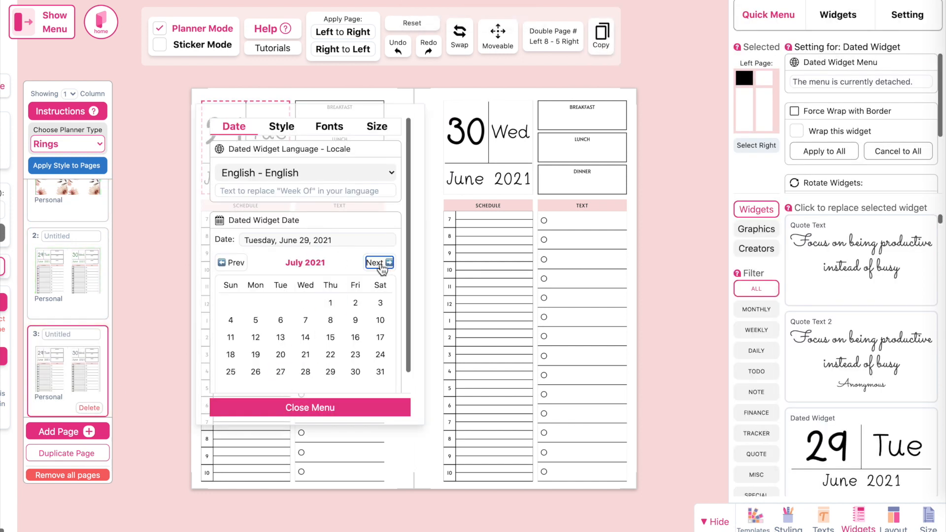
pyautogui.click(330, 303)
pyautogui.click(301, 412)
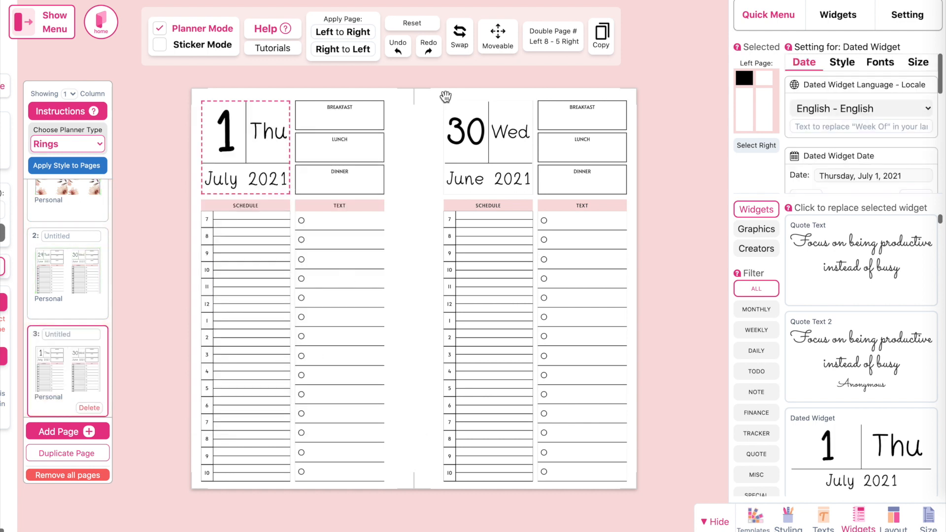
# - Set the right page's dated widget on spread 3 to Friday, July 2, 2021, and close its settings
pyautogui.click(478, 140)
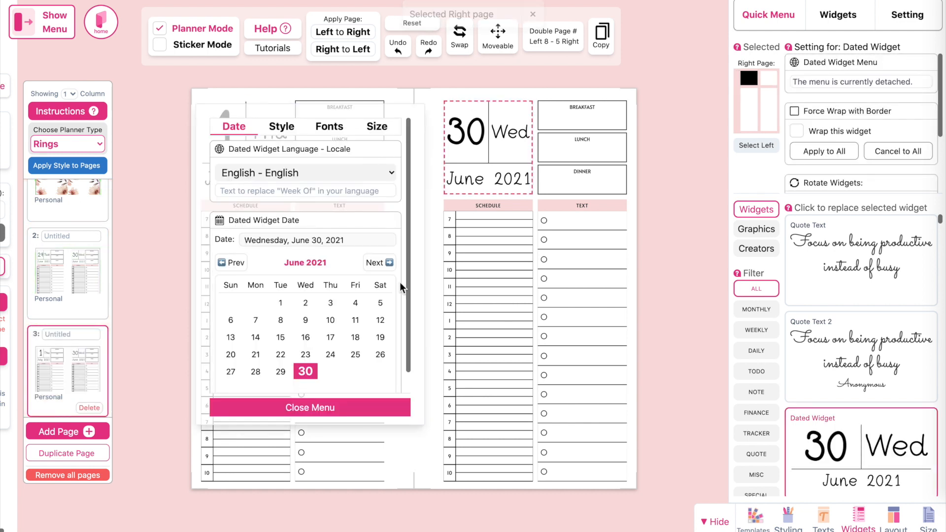
pyautogui.click(384, 264)
pyautogui.click(355, 303)
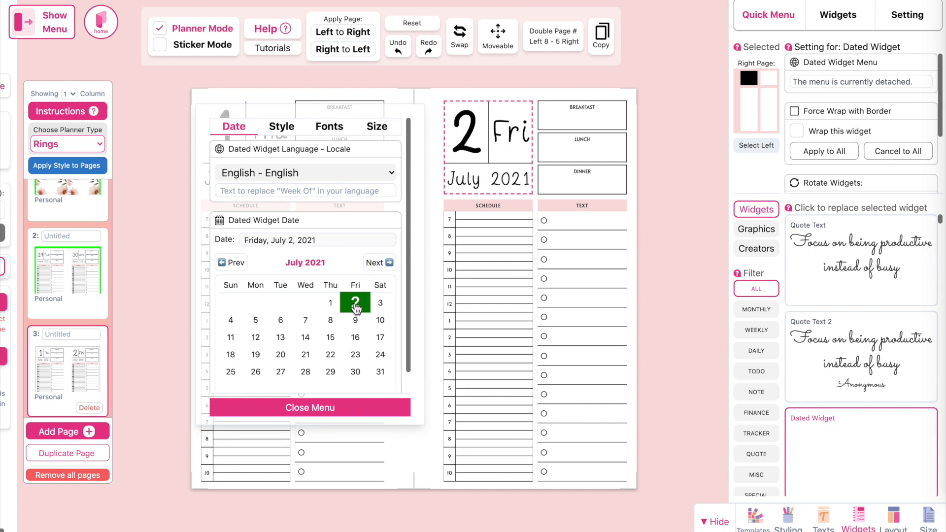
pyautogui.click(275, 412)
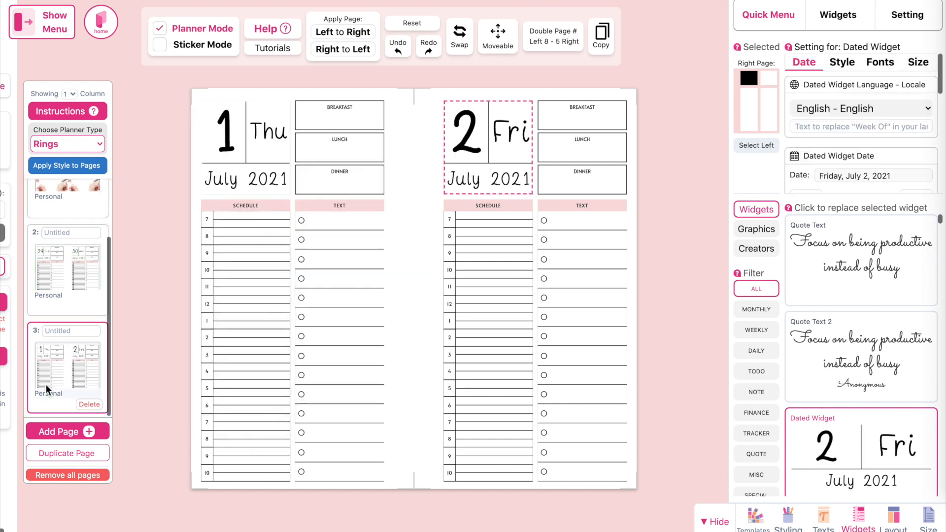
# - Duplicate spread 3 and set the copy's left page dated widget to Saturday, July 3, 2021
pyautogui.click(56, 465)
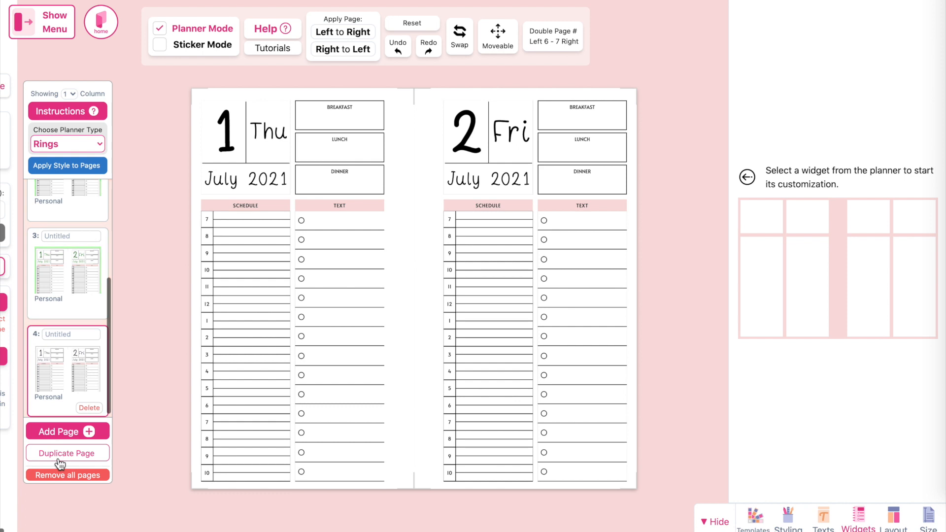
pyautogui.click(269, 146)
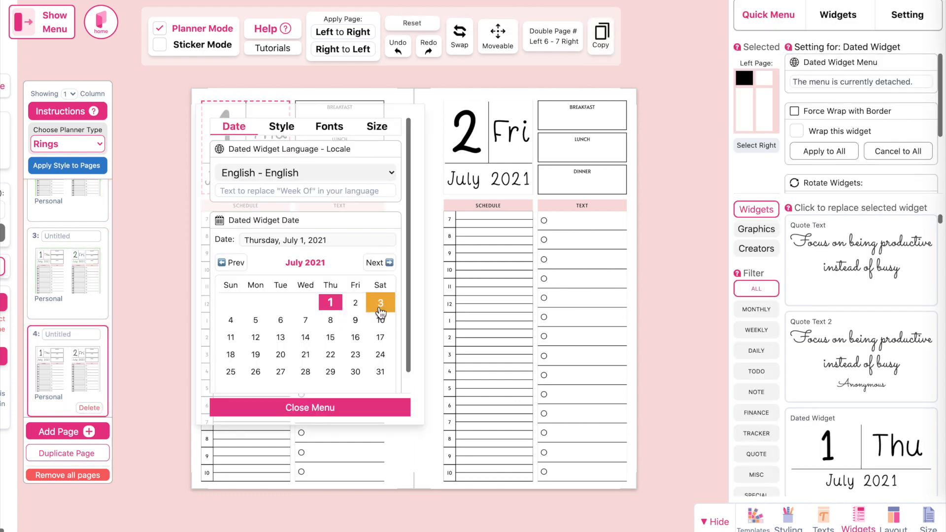
pyautogui.click(381, 303)
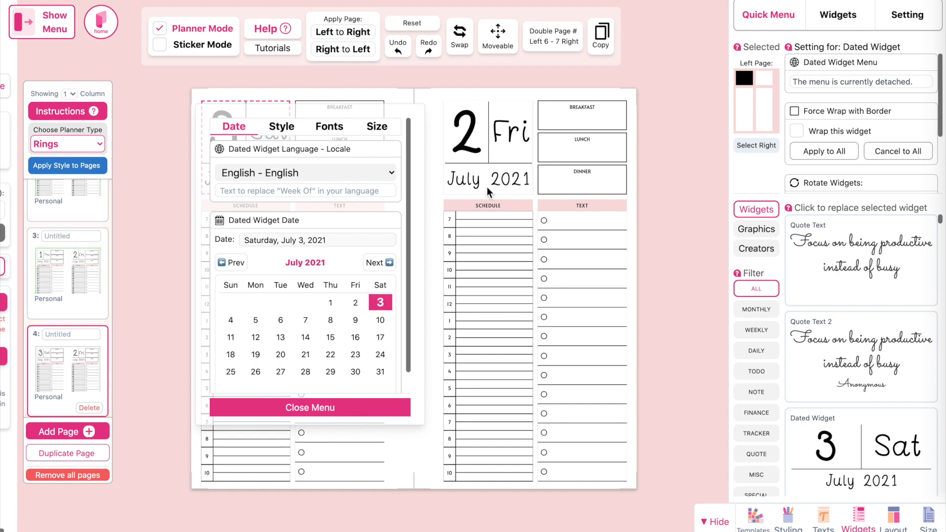
# - Set the right page's dated widget on spread 4 to Sunday, July 4, 2021, and move its settings clear of both date widgets
pyautogui.click(501, 146)
pyautogui.click(388, 264)
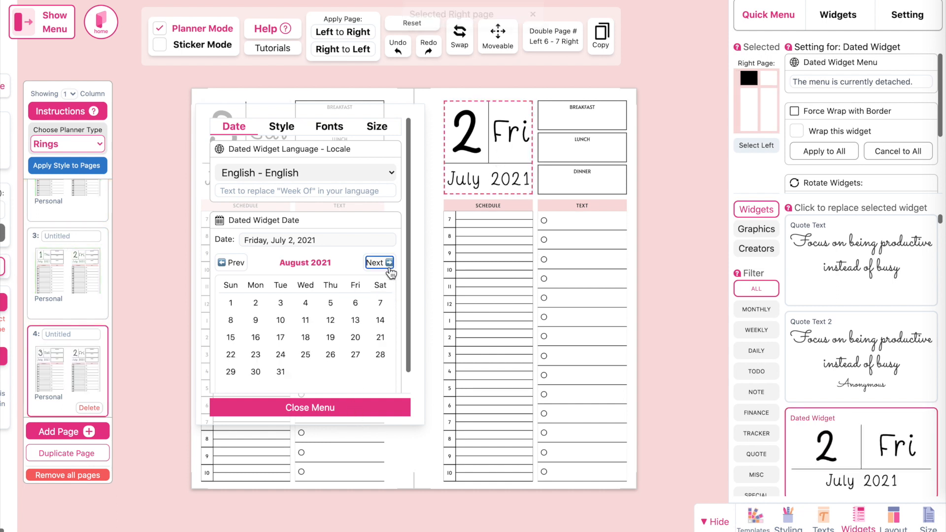
pyautogui.click(239, 267)
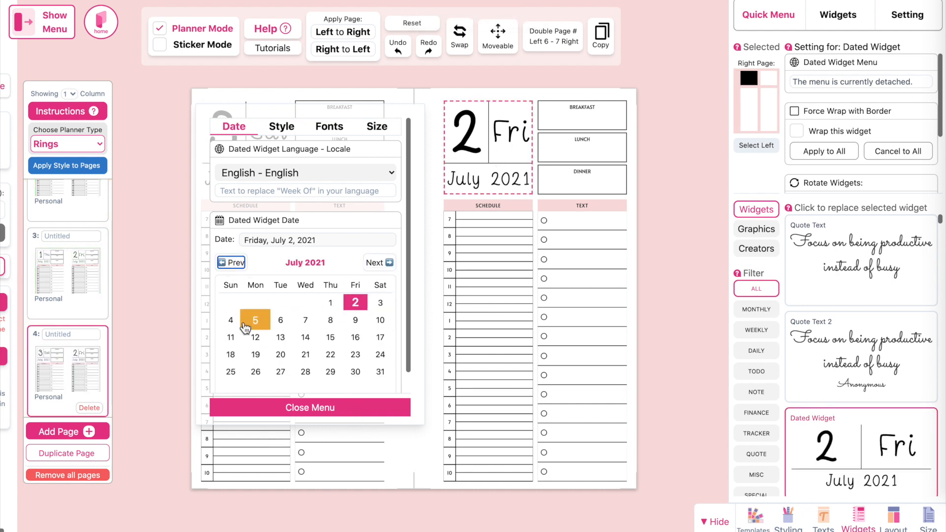
pyautogui.click(238, 325)
pyautogui.moveTo(298, 117); pyautogui.dragTo(399, 222)
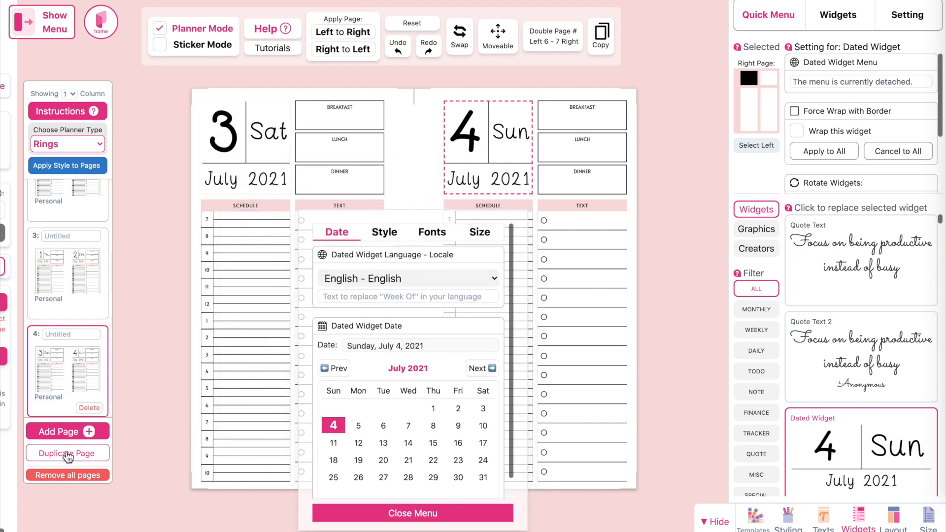
# - Duplicate spread 4 and date the copy Monday, July 5, 2021 on the left page and Tuesday, July 6, 2021 on the right page
pyautogui.click(68, 458)
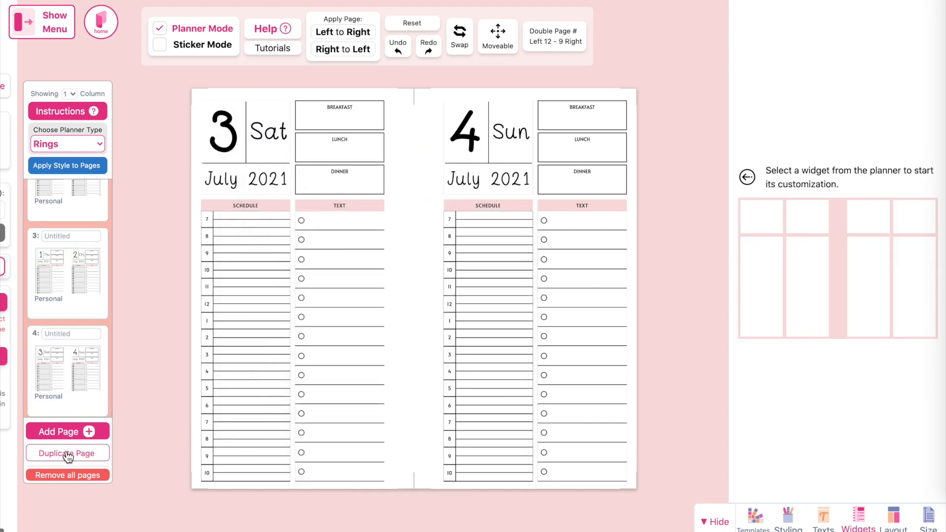
pyautogui.click(248, 139)
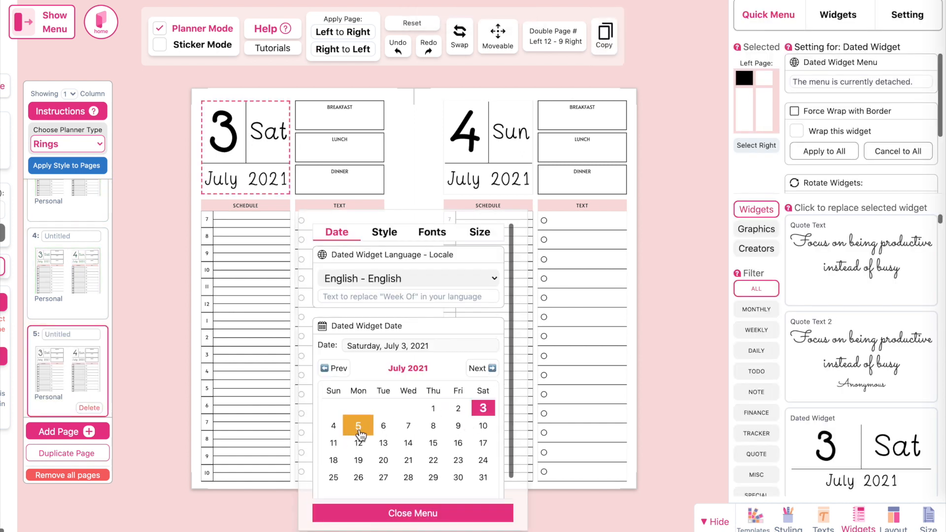
pyautogui.click(358, 427)
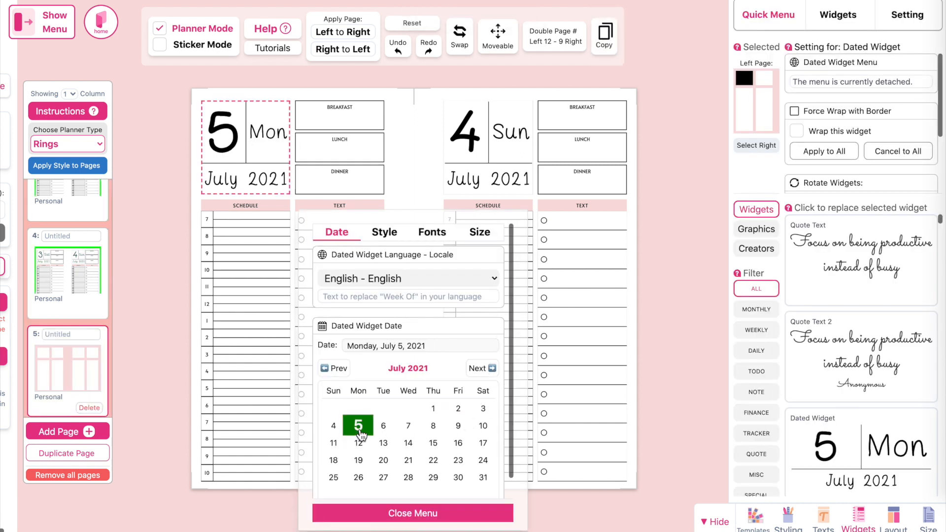
pyautogui.click(485, 143)
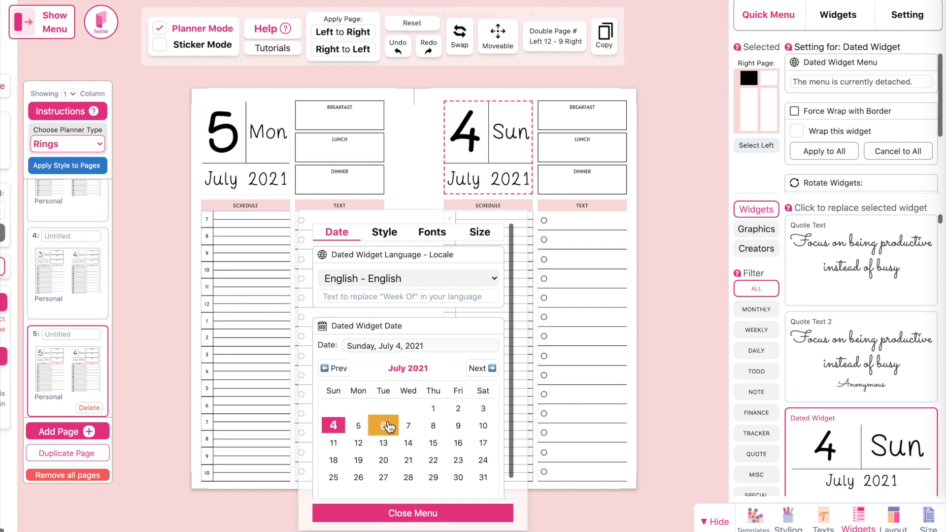
pyautogui.click(387, 426)
# - Duplicate spread 5 and date the copy Wednesday, July 7, 2021 on the left page and Thursday, July 8, 2021 on the right page
pyautogui.click(66, 461)
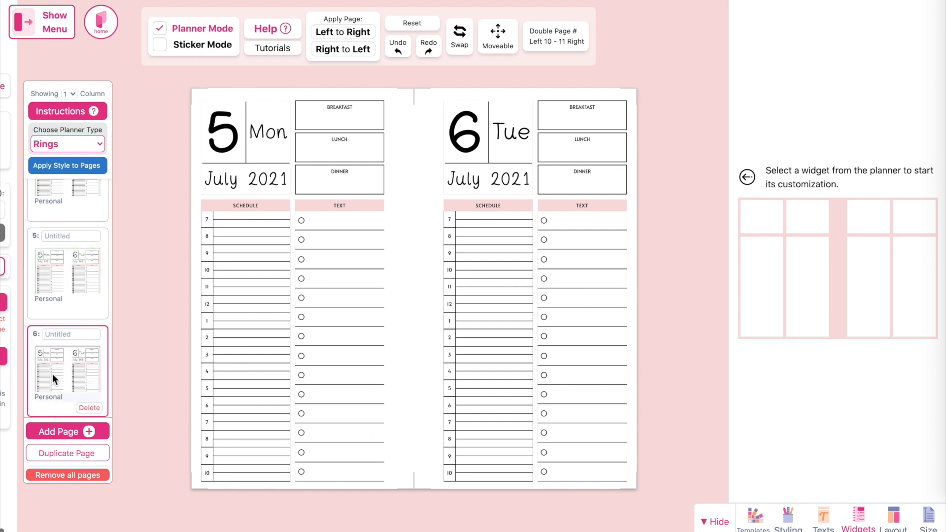
pyautogui.click(244, 135)
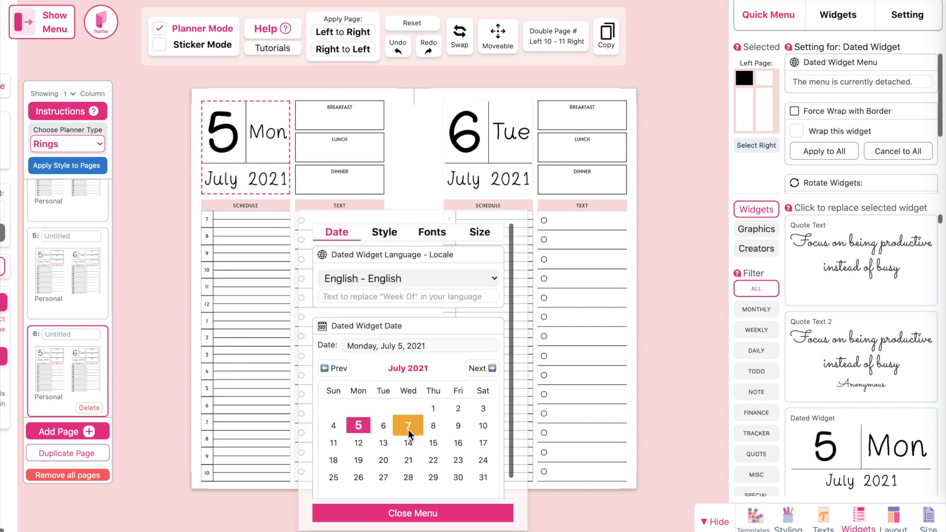
pyautogui.click(408, 429)
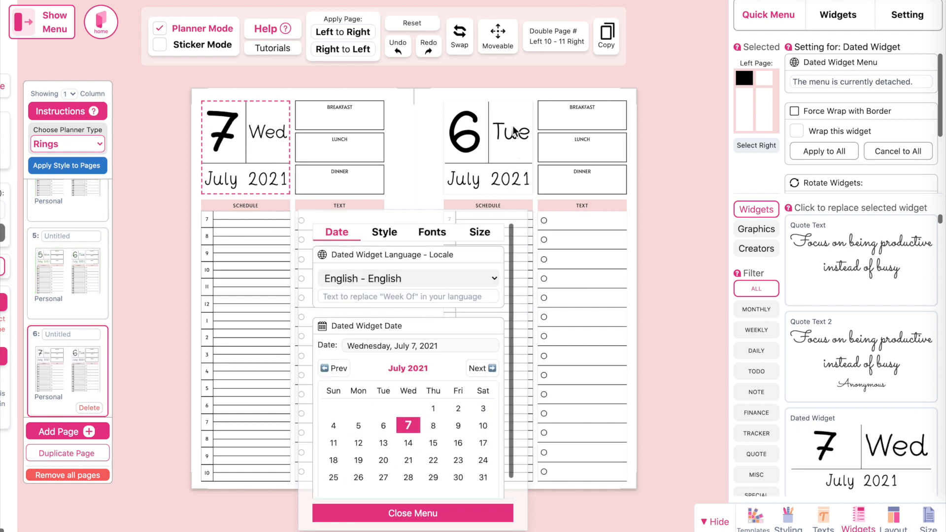
pyautogui.click(501, 145)
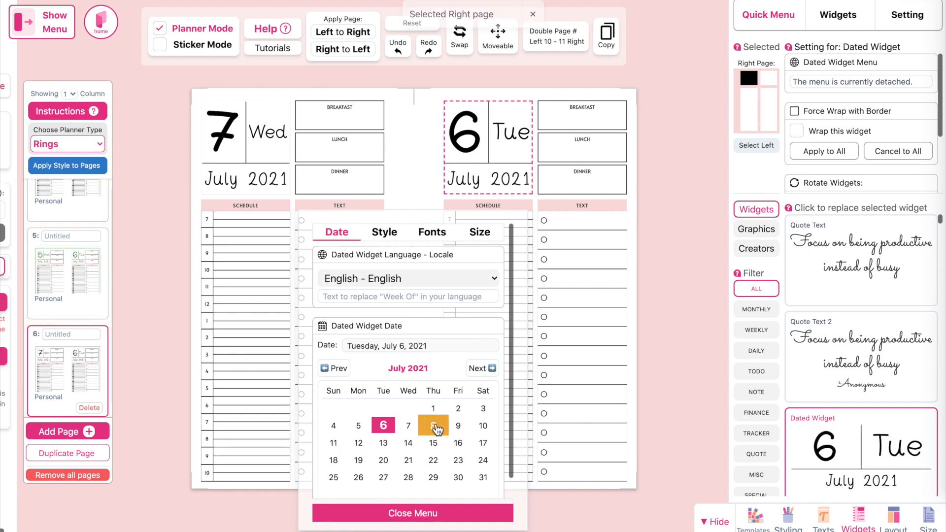
pyautogui.click(433, 427)
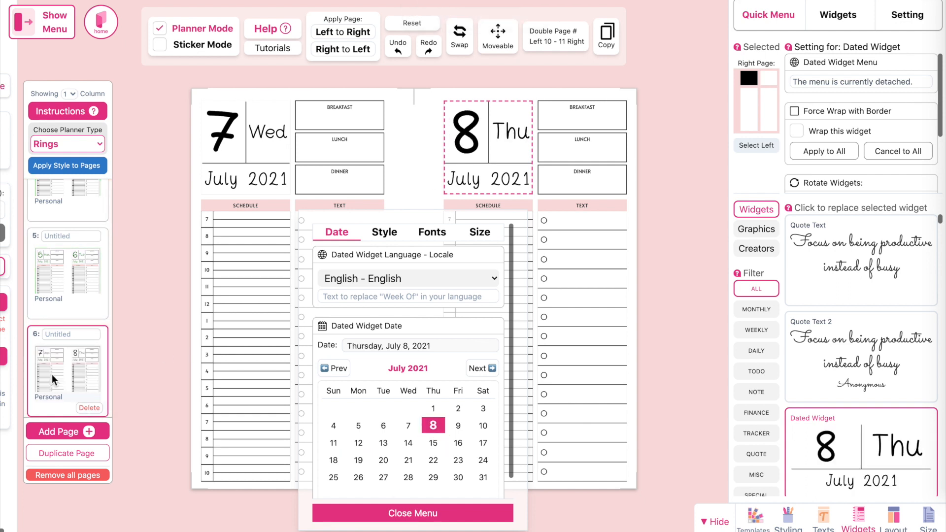
# - Duplicate spread 6 and set the copy's left page dated widget to Friday, July 9, 2021
pyautogui.click(82, 452)
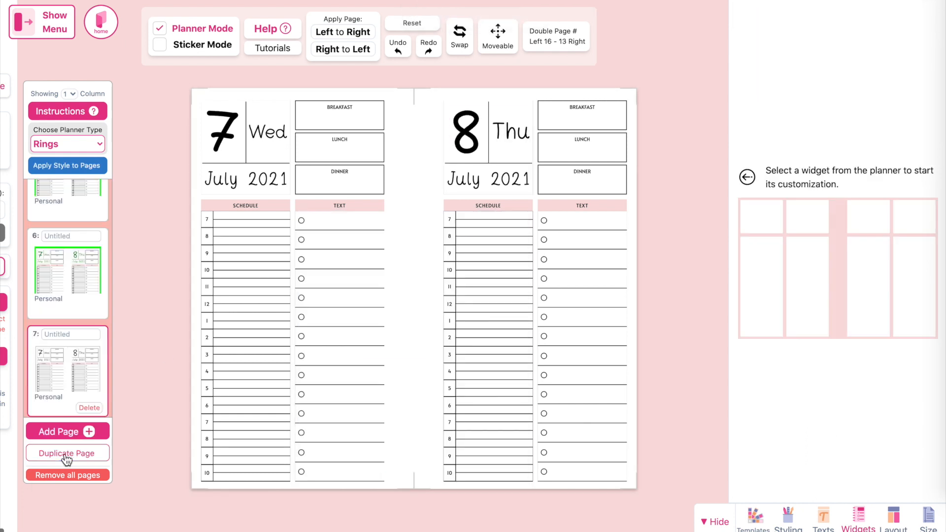
pyautogui.click(240, 141)
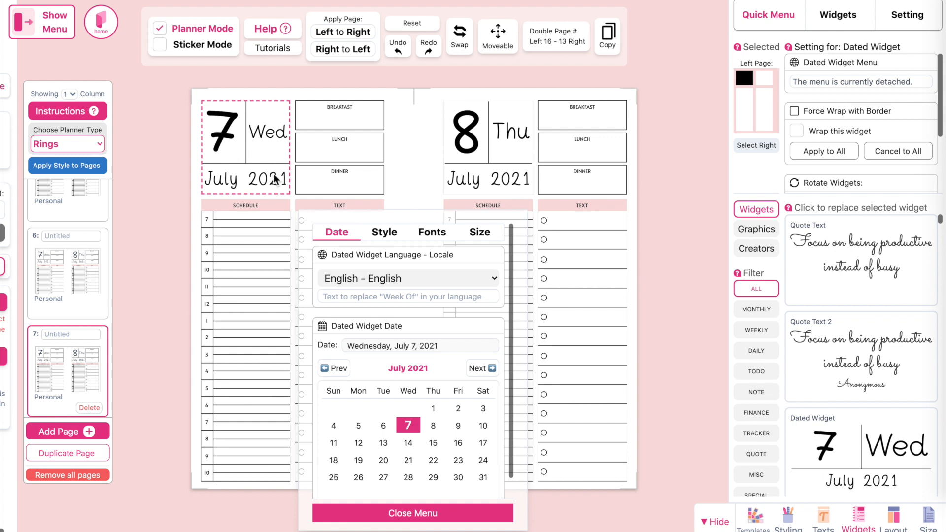
pyautogui.click(458, 425)
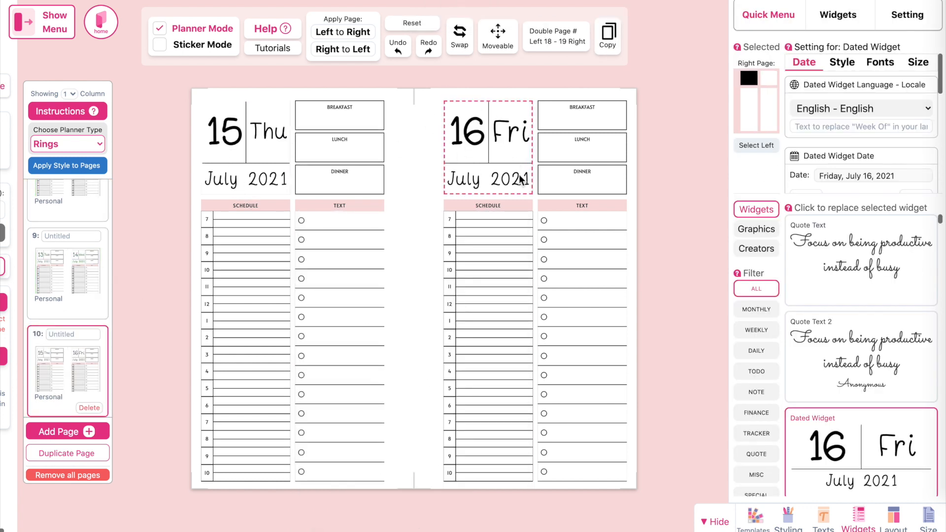
# - Show the planner's spread thumbnails in 2 columns
pyautogui.scroll(3, 50, 335)
pyautogui.click(69, 94)
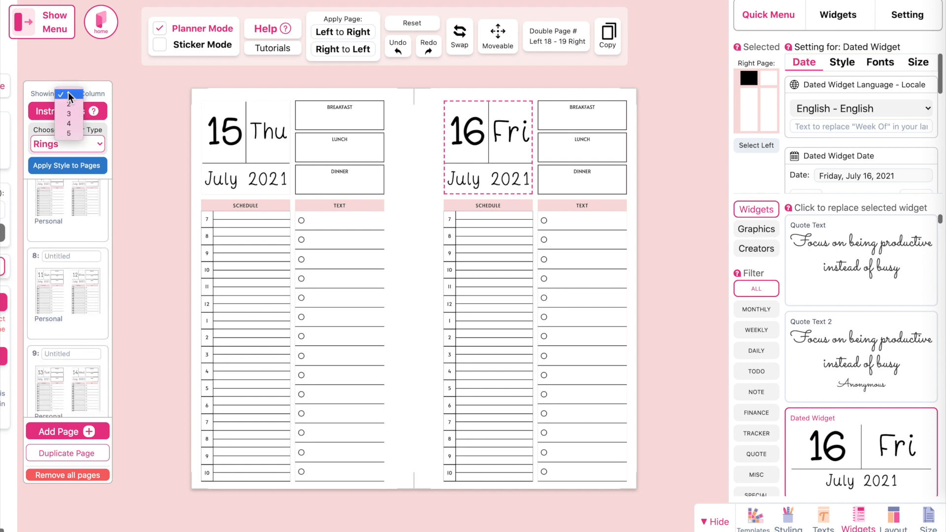
pyautogui.click(69, 104)
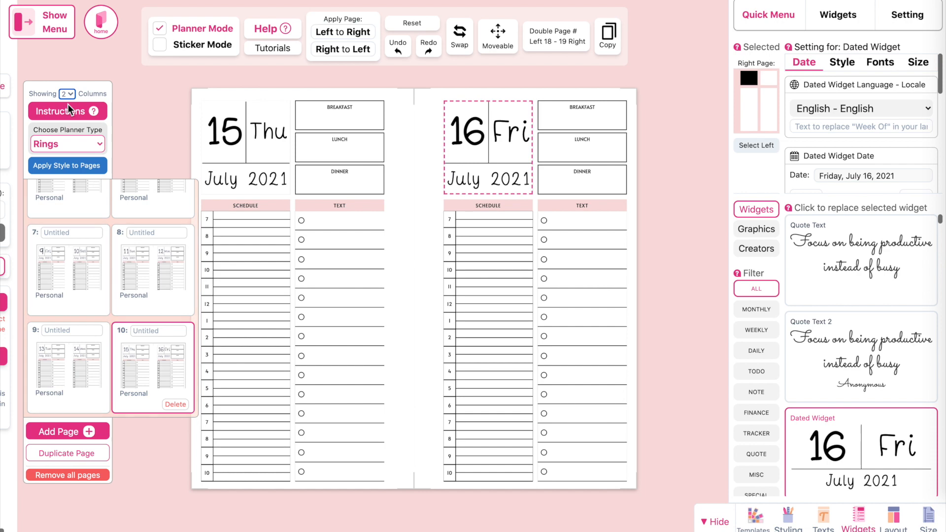
# - Review the spread thumbnails from the covers through spread 10, checking the order of the dated pages
pyautogui.scroll(5, 83, 283)
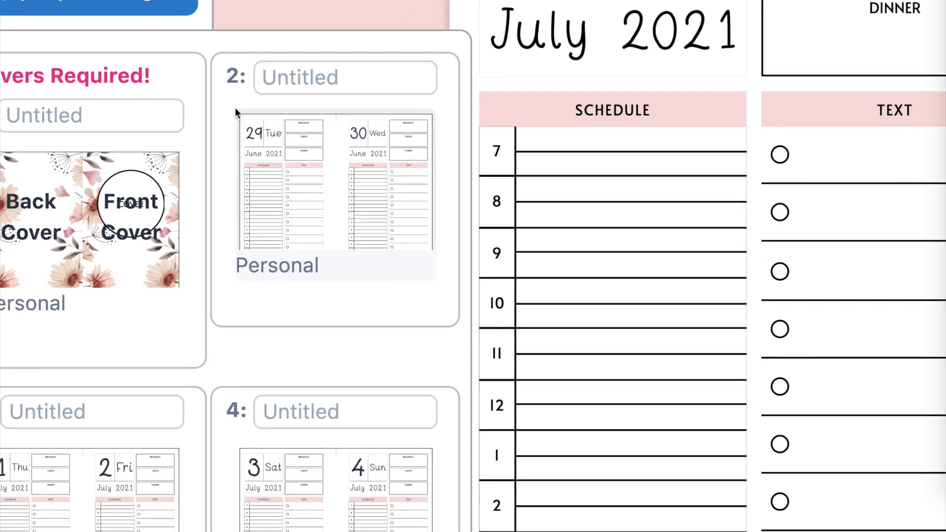
pyautogui.scroll(-2, 341, 249)
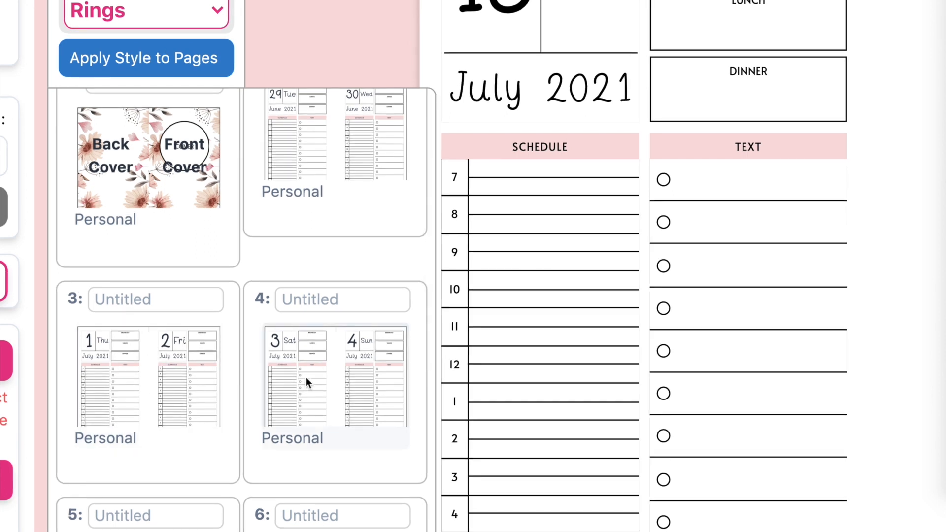
pyautogui.scroll(-3, 355, 396)
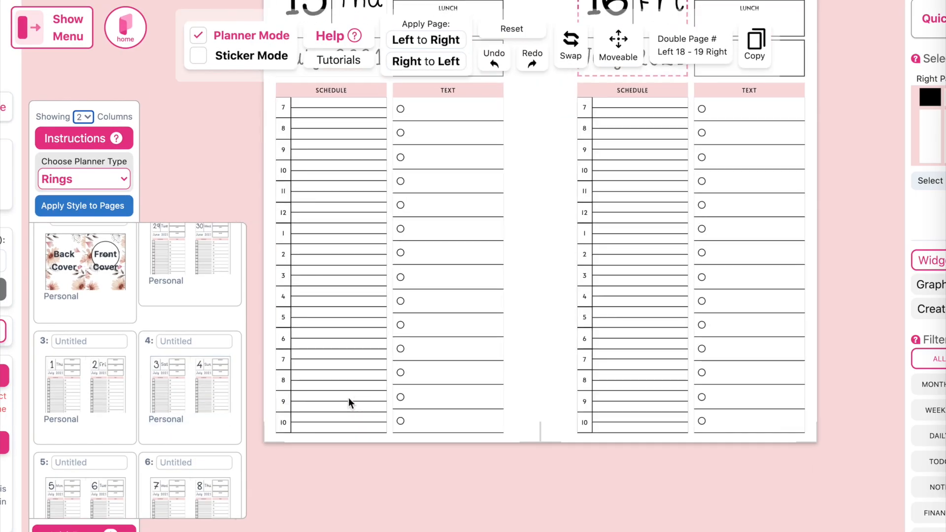
pyautogui.scroll(-2, 150, 460)
pyautogui.scroll(-4, 189, 380)
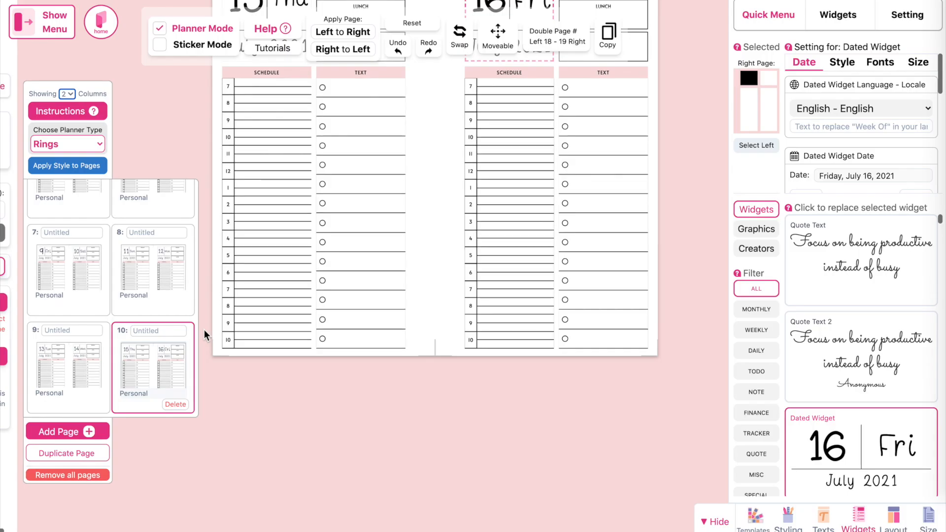
pyautogui.scroll(3, 519, 115)
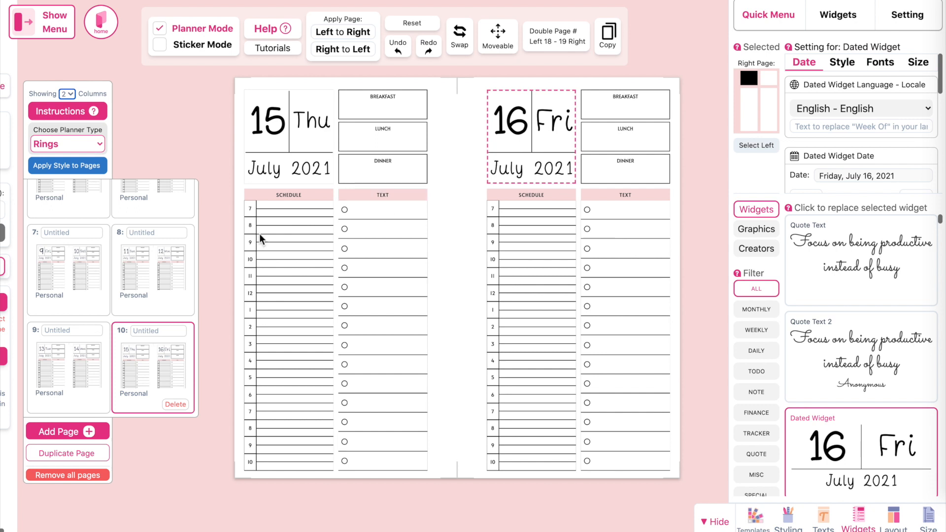
pyautogui.scroll(5, 68, 330)
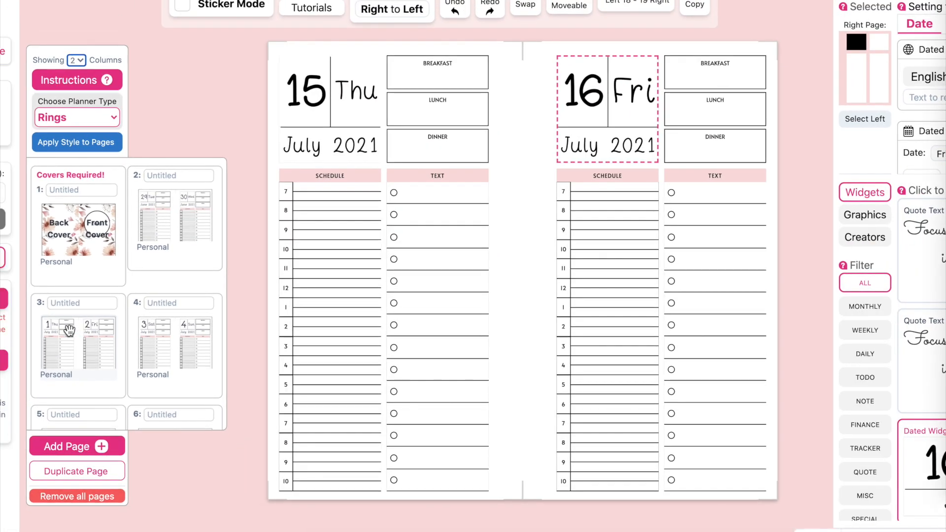
pyautogui.scroll(-4, 68, 330)
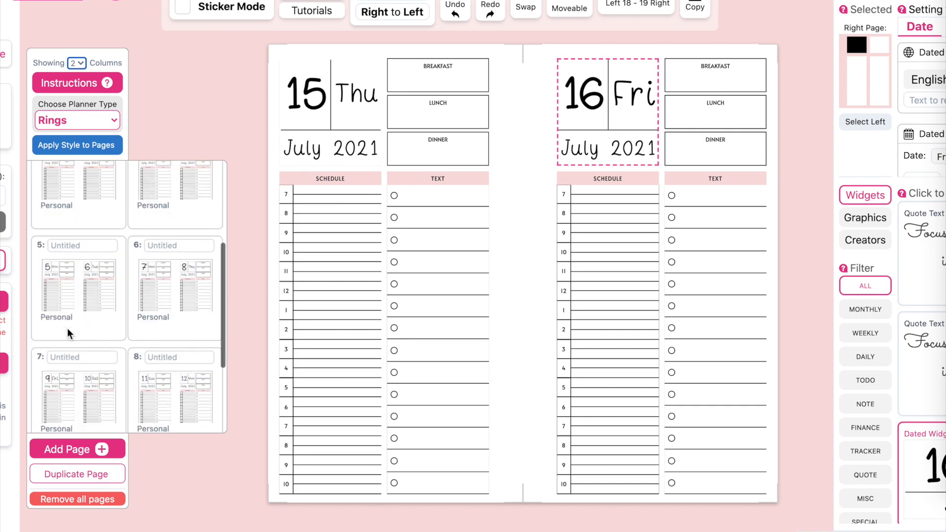
pyautogui.scroll(4, 67, 328)
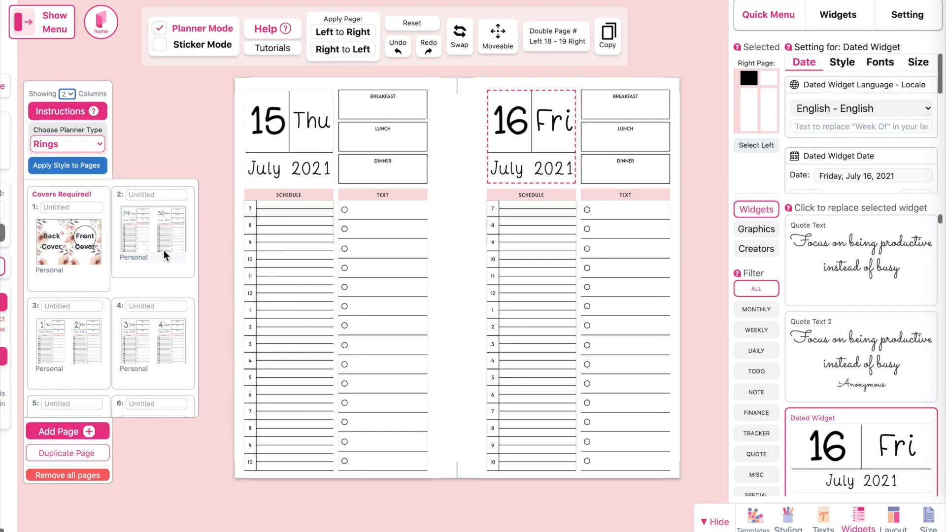
# - Open spread 4 for editing and select the dated widget on its left page
pyautogui.click(151, 340)
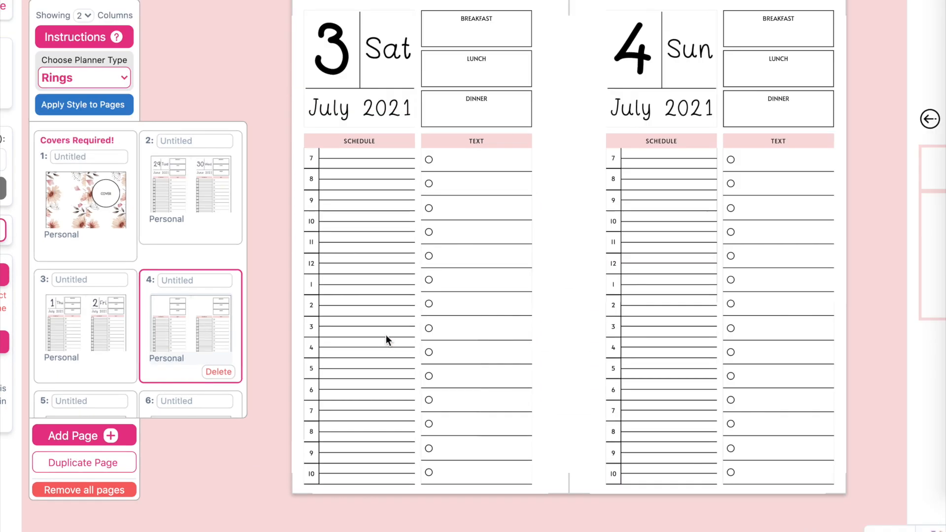
pyautogui.scroll(-2, 99, 253)
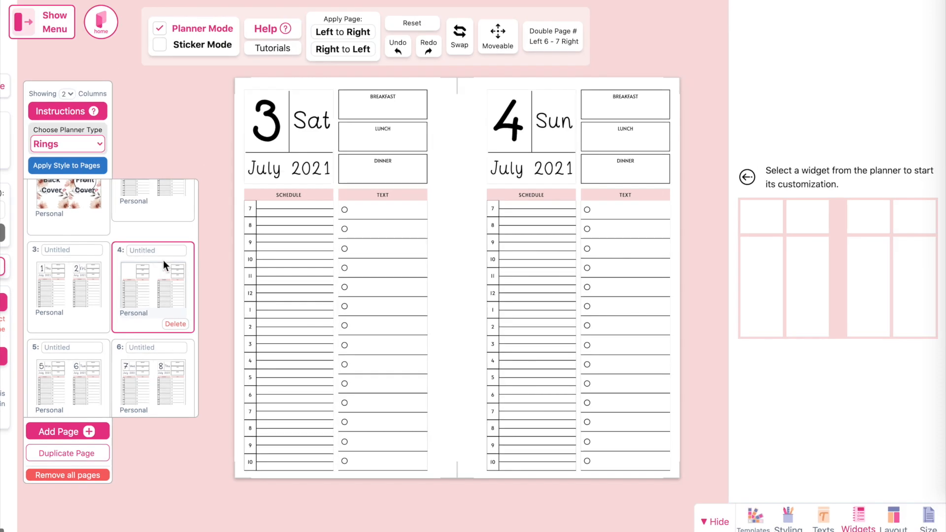
pyautogui.scroll(1, 193, 182)
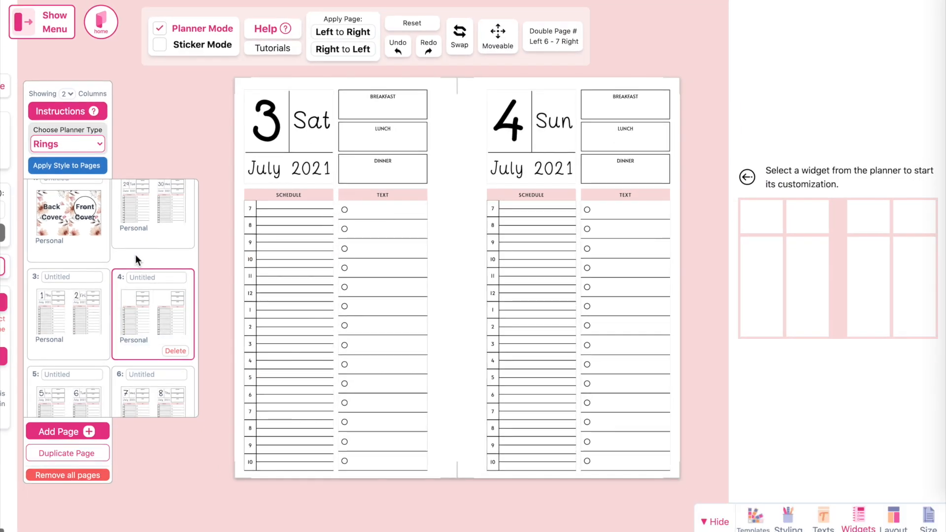
pyautogui.click(273, 136)
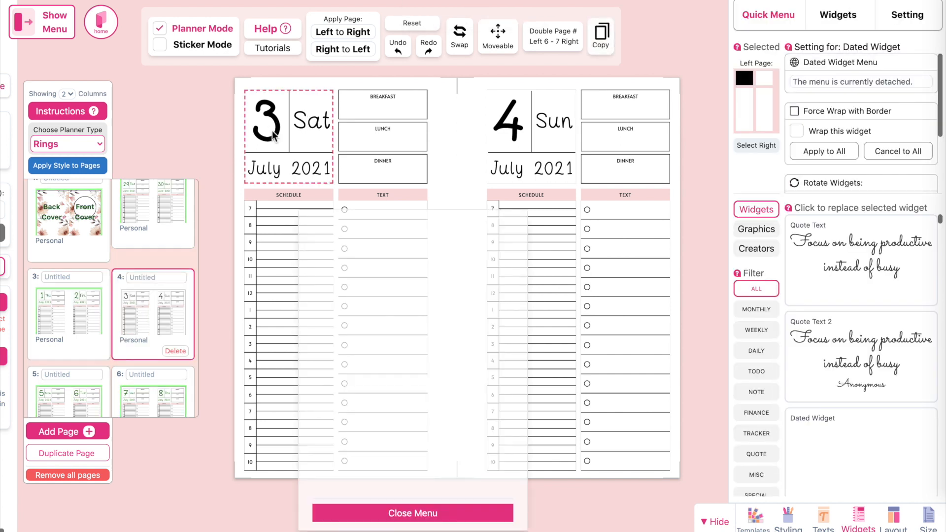
pyautogui.click(381, 512)
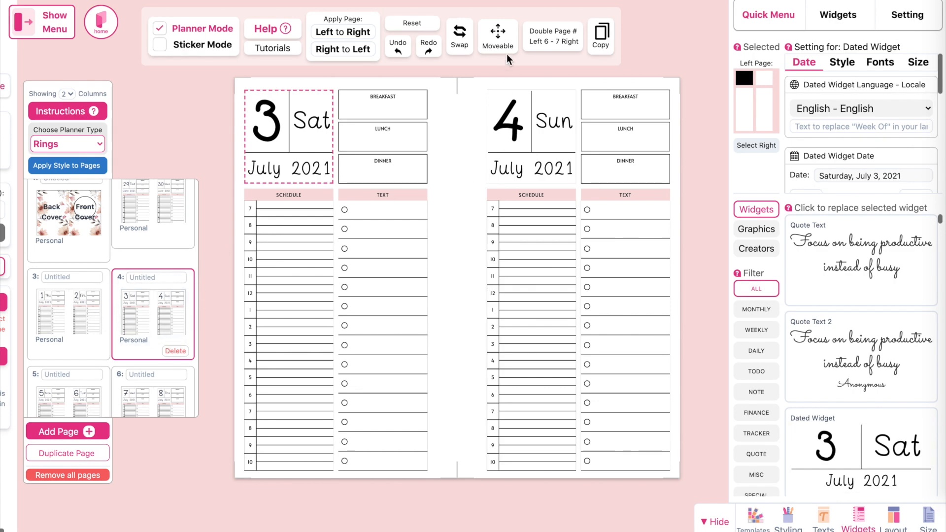
# - Swap the left and right pages of spread 4, and swap them back into their original order
pyautogui.click(466, 42)
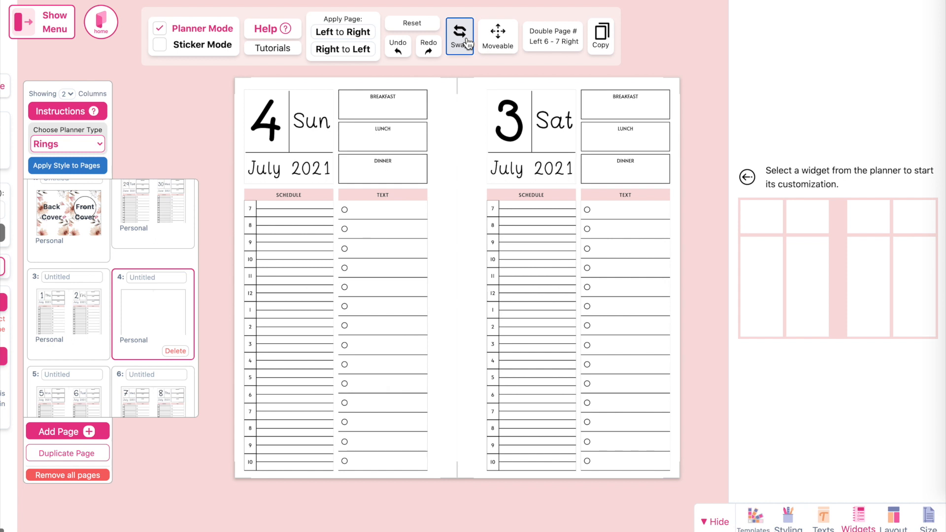
pyautogui.click(467, 43)
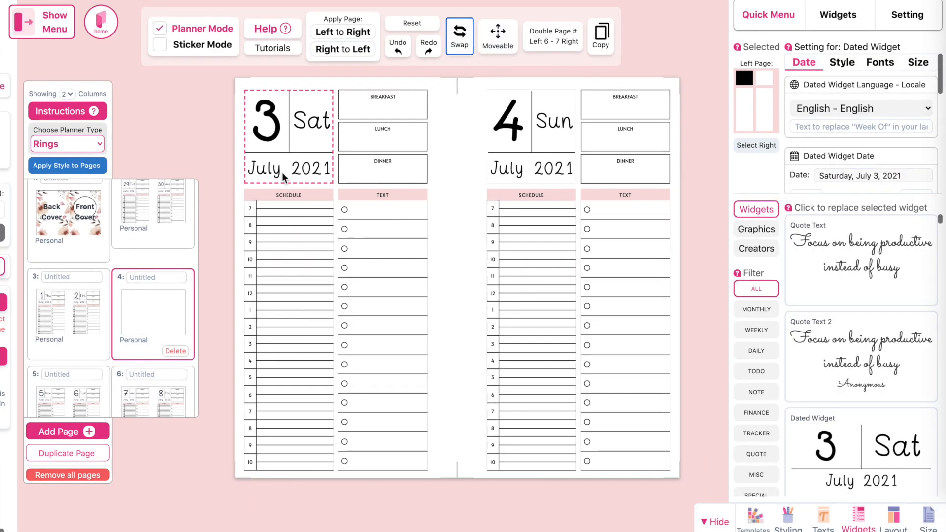
pyautogui.click(273, 175)
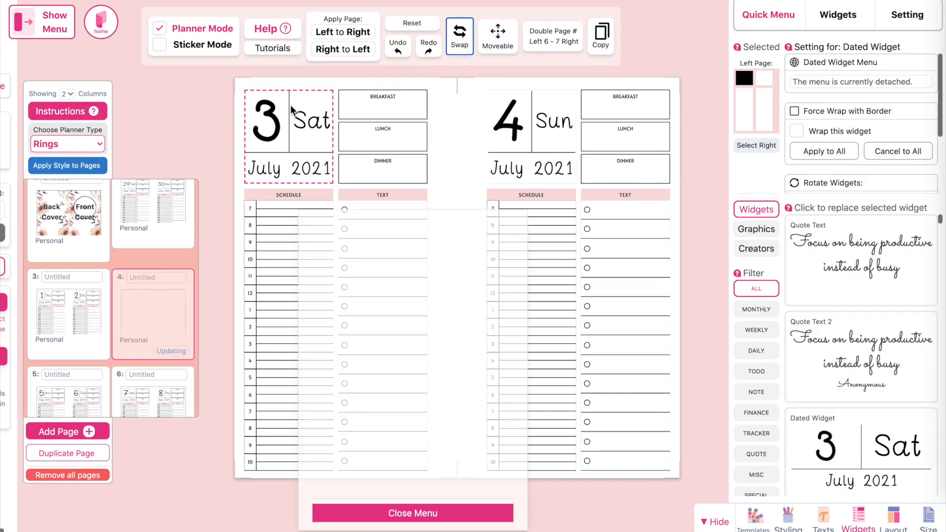
pyautogui.click(404, 514)
pyautogui.moveTo(292, 191); pyautogui.dragTo(394, 193)
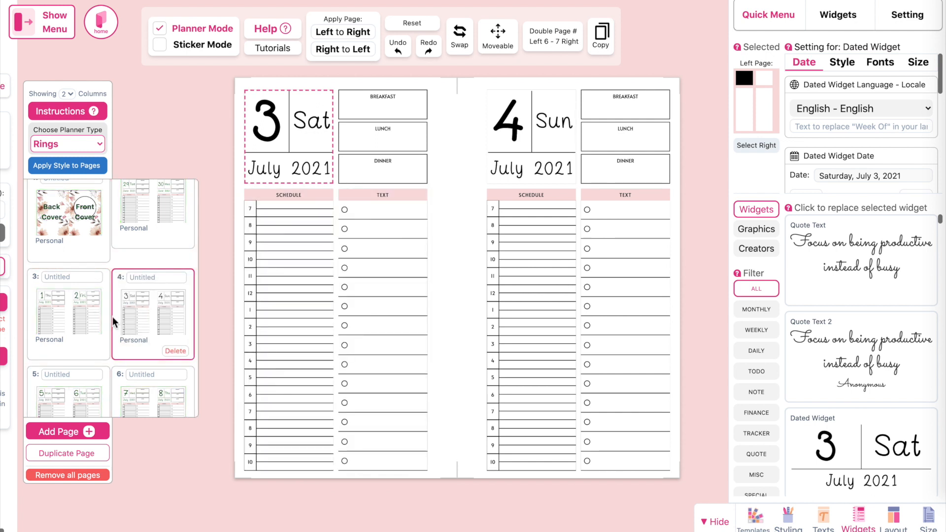
# - Batch generate the planner's PDF for A4 paper, printed with margin and using the Rings page ordering
pyautogui.scroll(-3, 113, 318)
pyautogui.scroll(4, 112, 317)
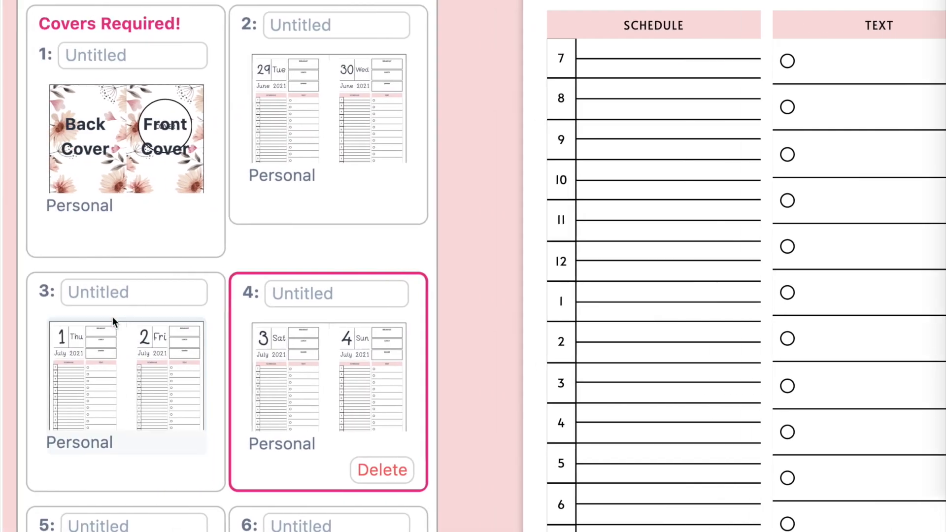
pyautogui.scroll(-5, 26, 307)
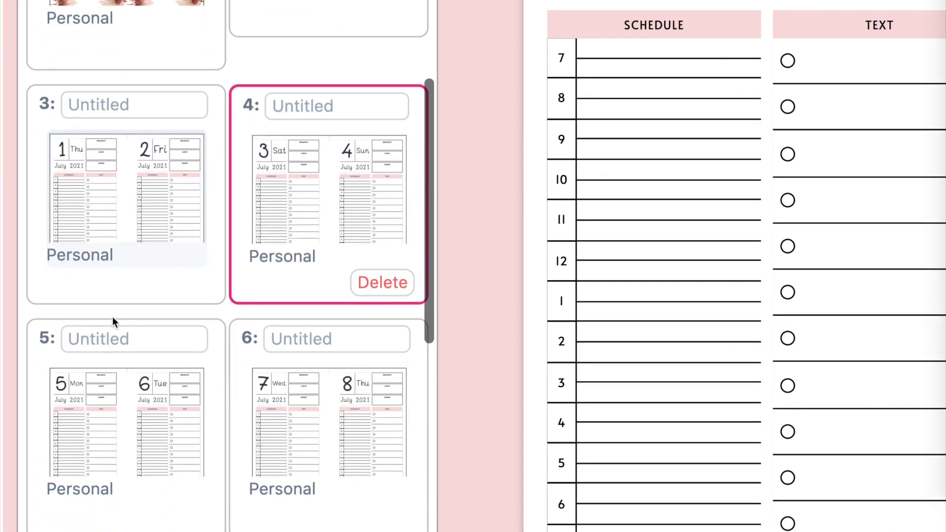
pyautogui.scroll(-6, 113, 318)
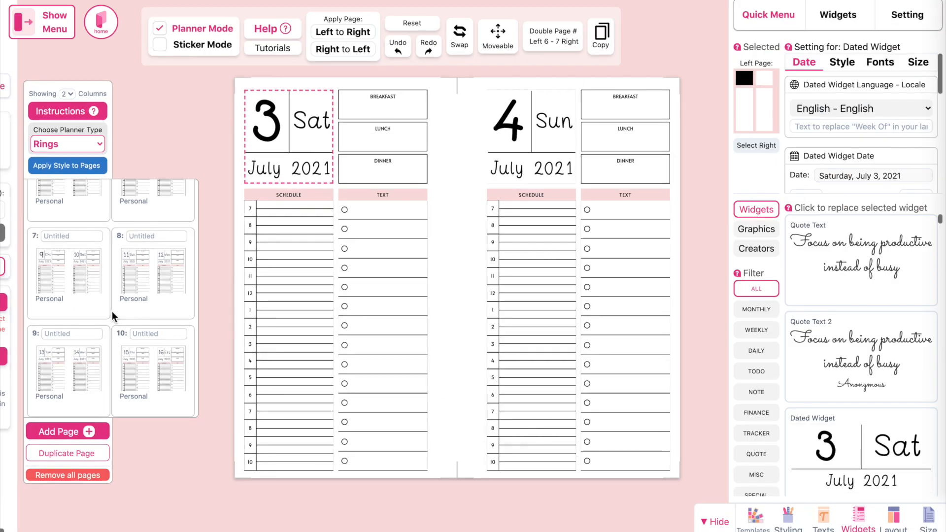
pyautogui.click(42, 22)
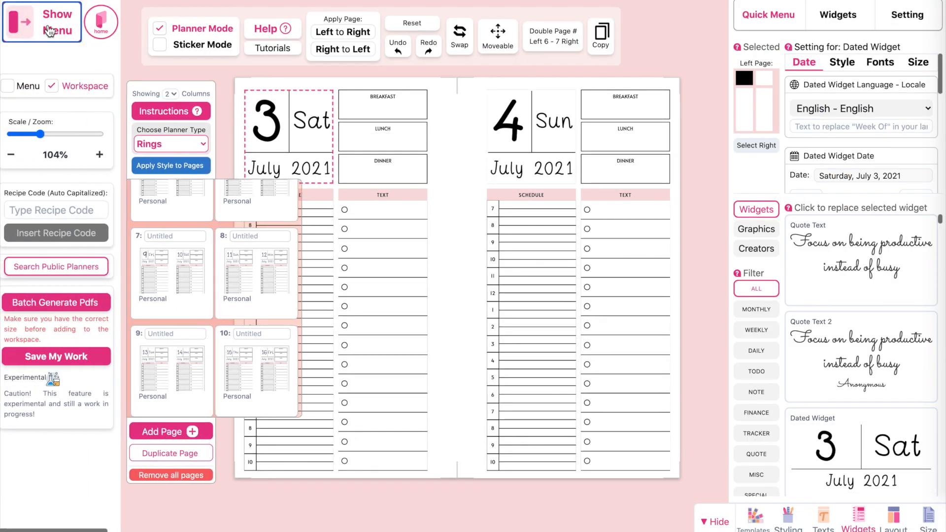
pyautogui.click(69, 310)
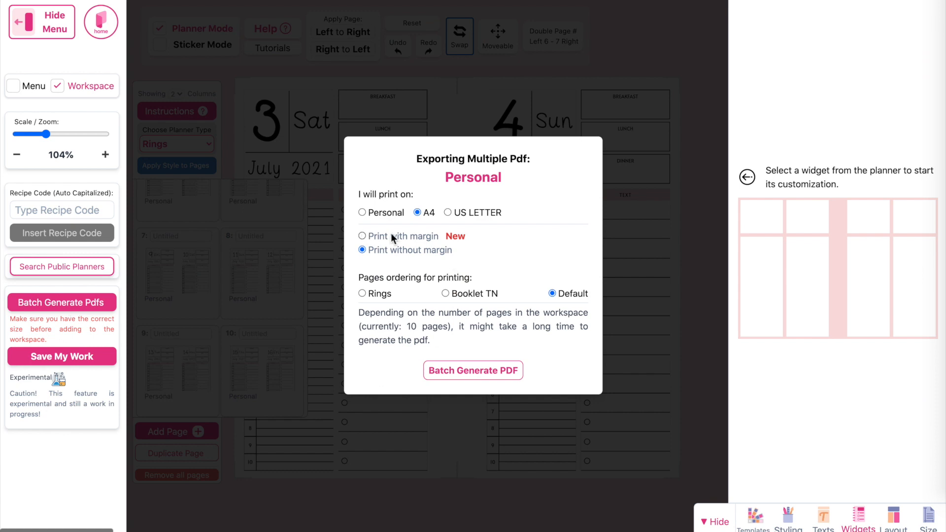
pyautogui.click(362, 237)
pyautogui.click(363, 295)
pyautogui.click(479, 373)
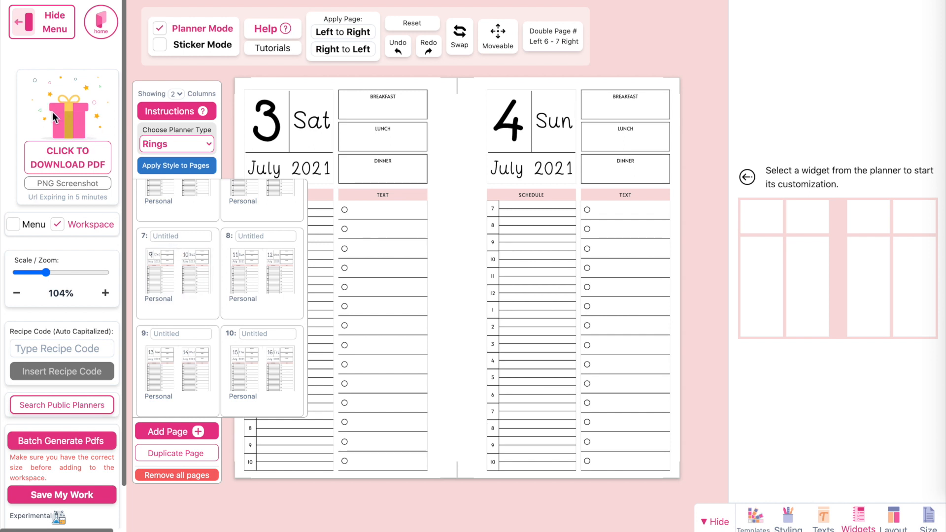
# - Download the generated PDF and open it to check the first page with the front cover
pyautogui.click(71, 158)
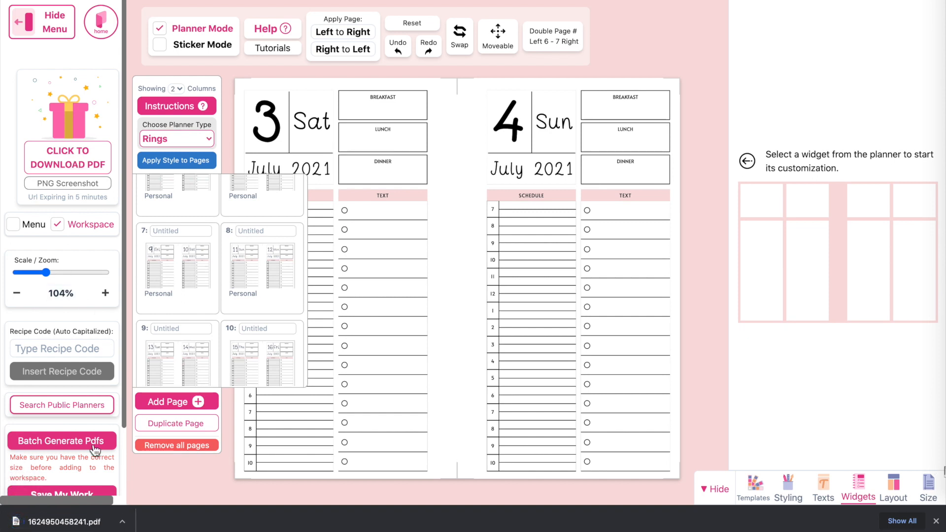
pyautogui.click(44, 524)
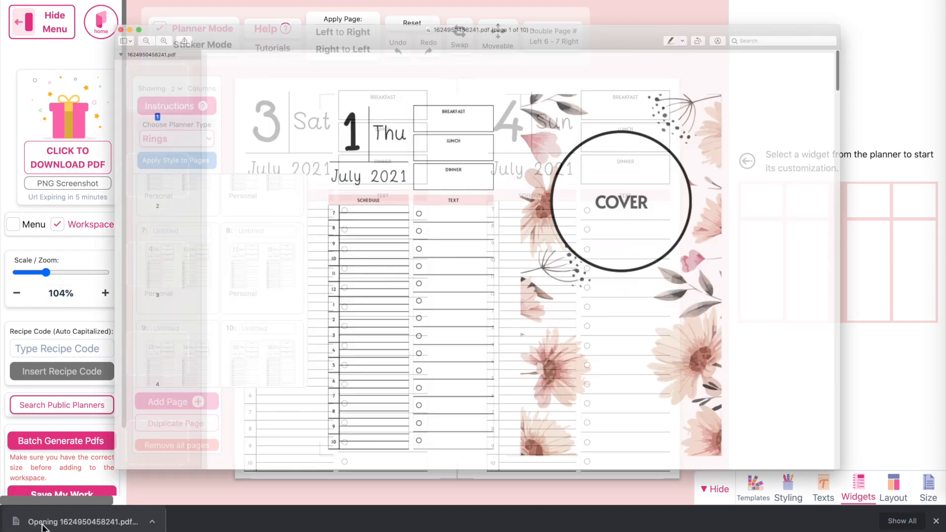
pyautogui.scroll(-3, 428, 328)
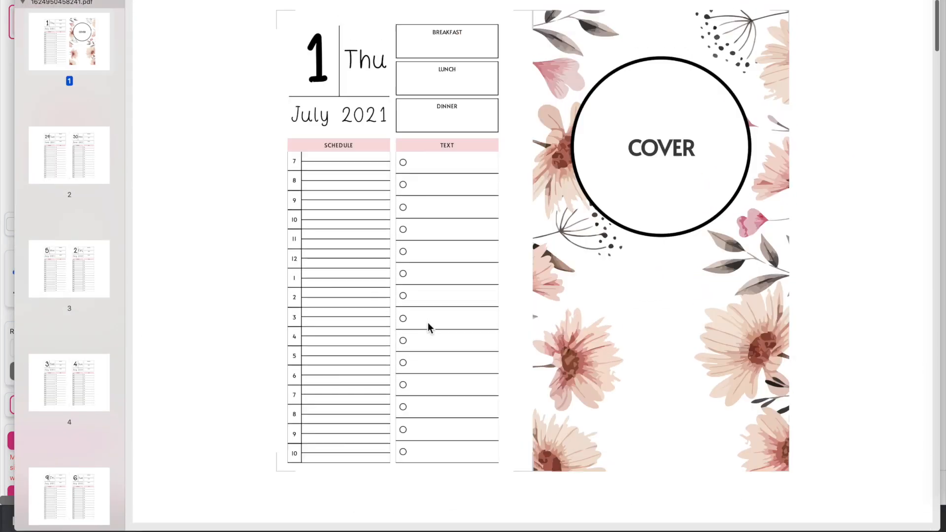
pyautogui.scroll(-3, 593, 318)
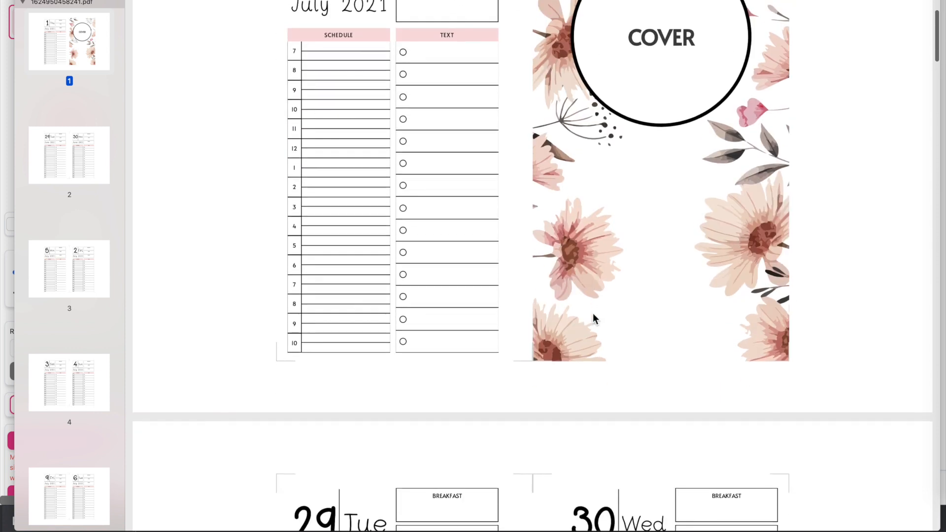
# - Go to page 9 of the PDF and examine how the back cover is paired with a dated page
pyautogui.scroll(-5, 72, 440)
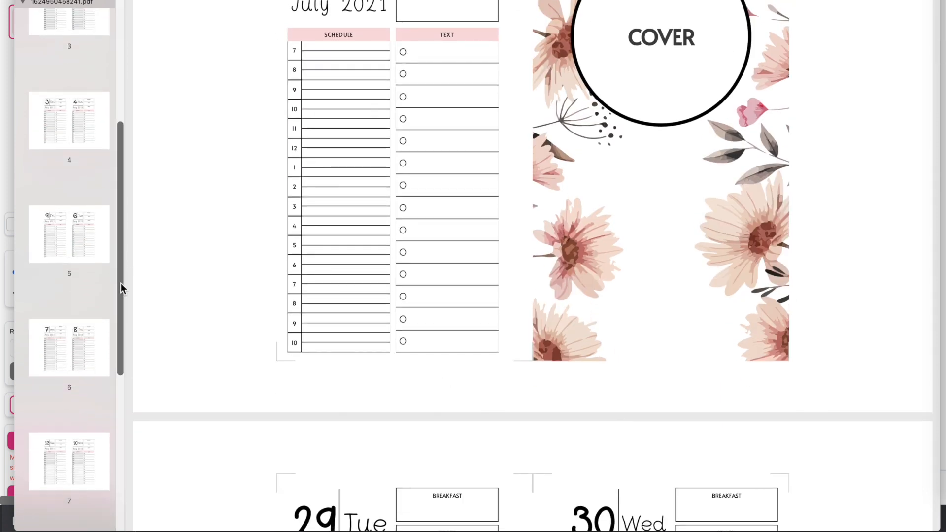
pyautogui.moveTo(121, 289); pyautogui.dragTo(119, 434)
pyautogui.click(57, 355)
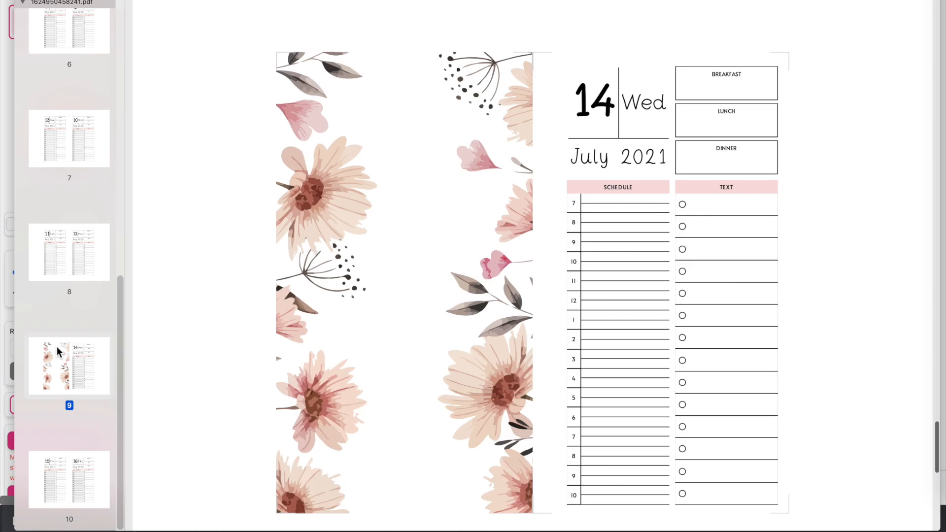
# - Step through the PDF from page 2 to page 7 and return to page 6, checking the date pairing on each sheet
pyautogui.scroll(3, 67, 371)
pyautogui.moveTo(122, 361); pyautogui.dragTo(119, 132)
pyautogui.click(67, 139)
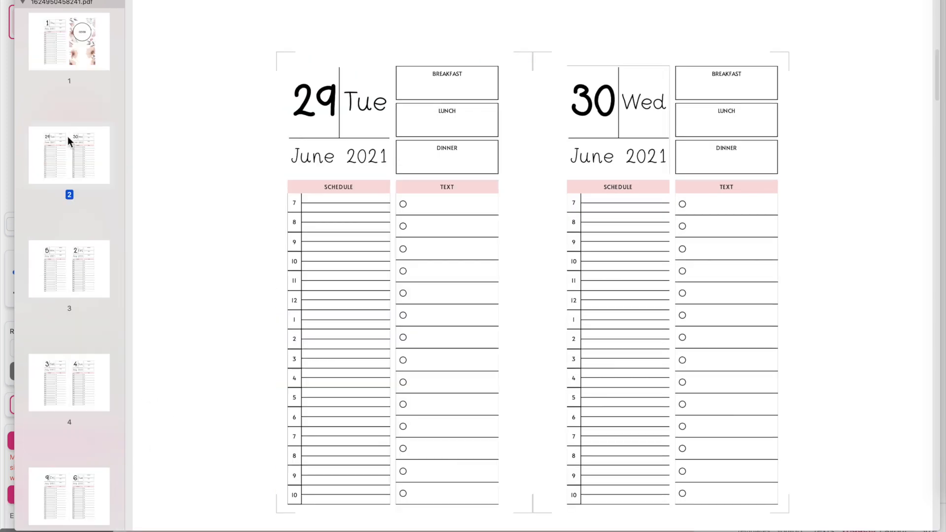
pyautogui.press('Down')
pyautogui.press('Down')
pyautogui.press('Down')
pyautogui.press('Down')
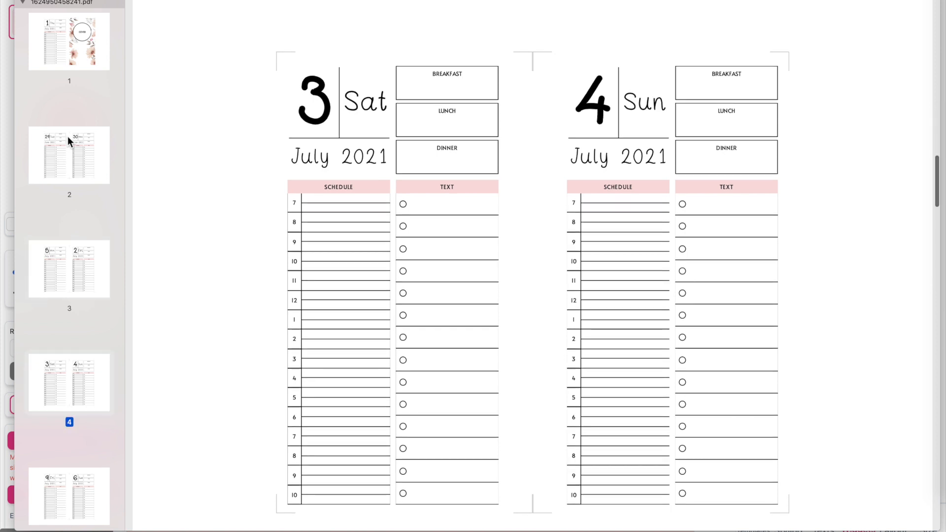
pyautogui.press('Down')
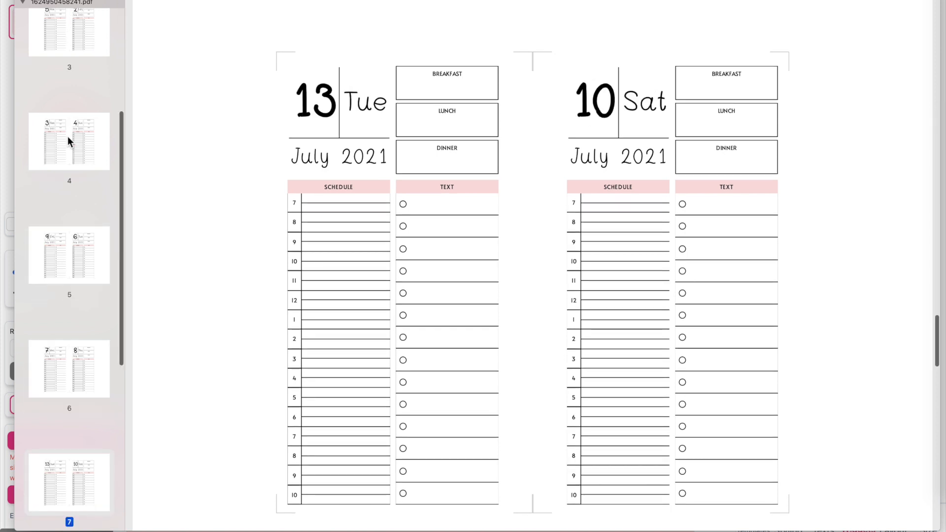
pyautogui.press('Up')
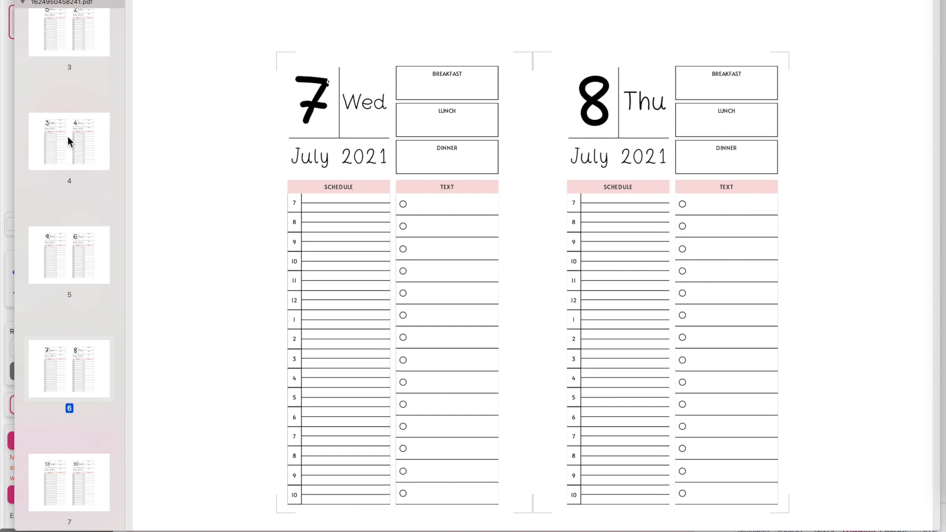
# - Return to page 2 of the PDF and scan the thumbnails through page 10 to examine the printing order
pyautogui.scroll(-5, 68, 142)
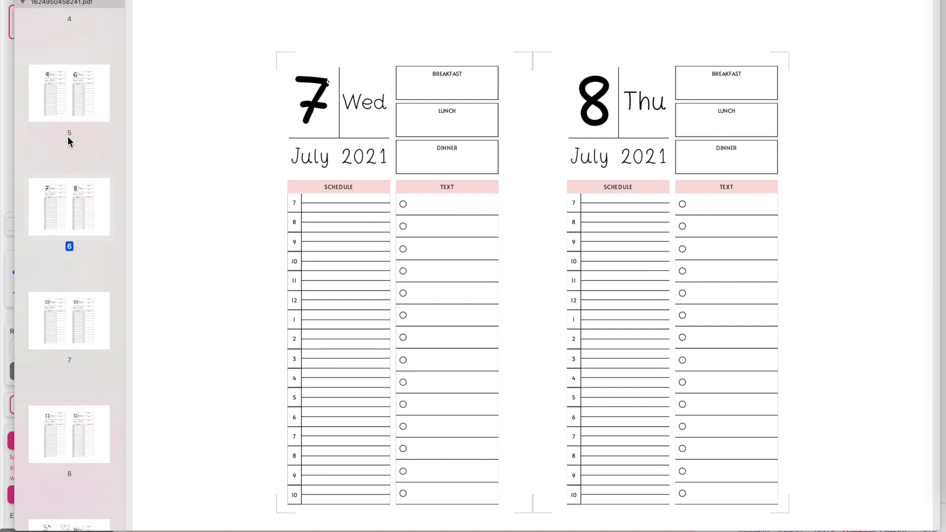
pyautogui.scroll(10, 68, 141)
pyautogui.click(67, 136)
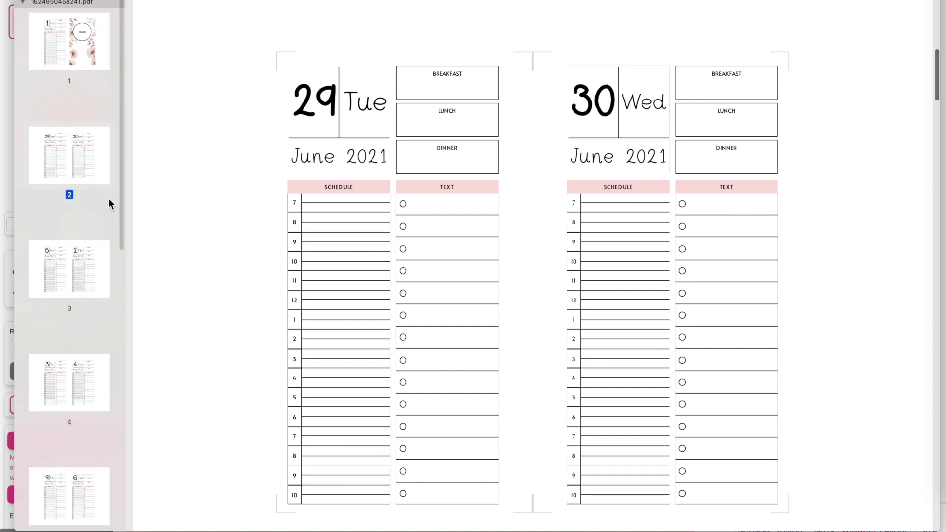
pyautogui.scroll(-8, 59, 190)
pyautogui.scroll(-9, 58, 192)
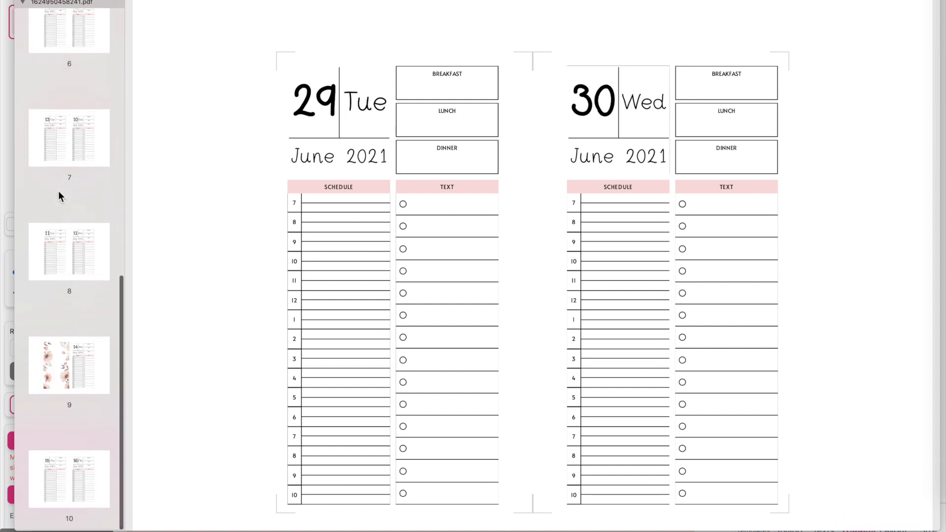